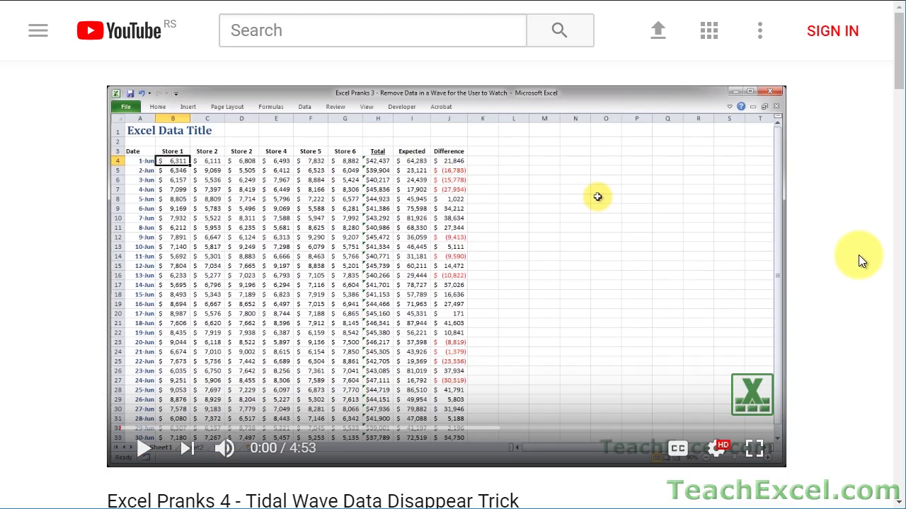
# Step: Open the tutorial page from the description, then like the video and subscribe to TeachExcel with notifications
pyautogui.scroll(-5, 858, 254)
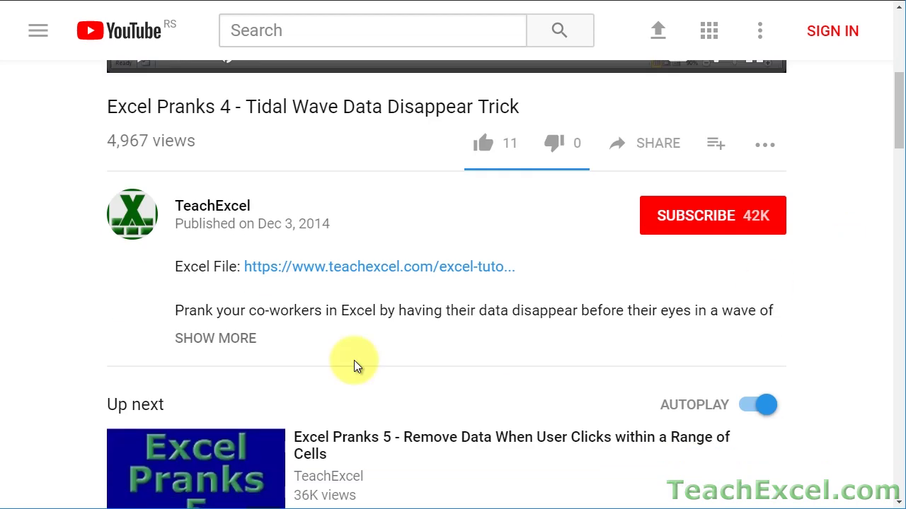
pyautogui.click(323, 276)
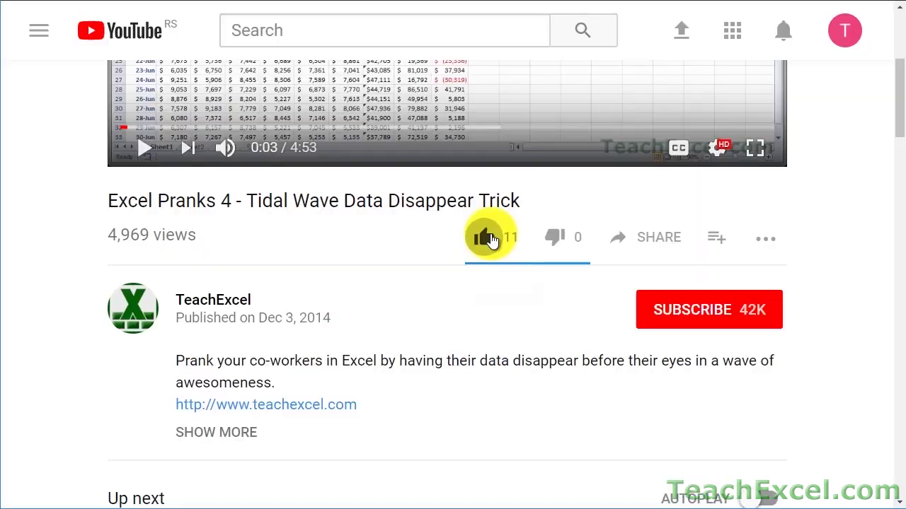
pyautogui.click(491, 241)
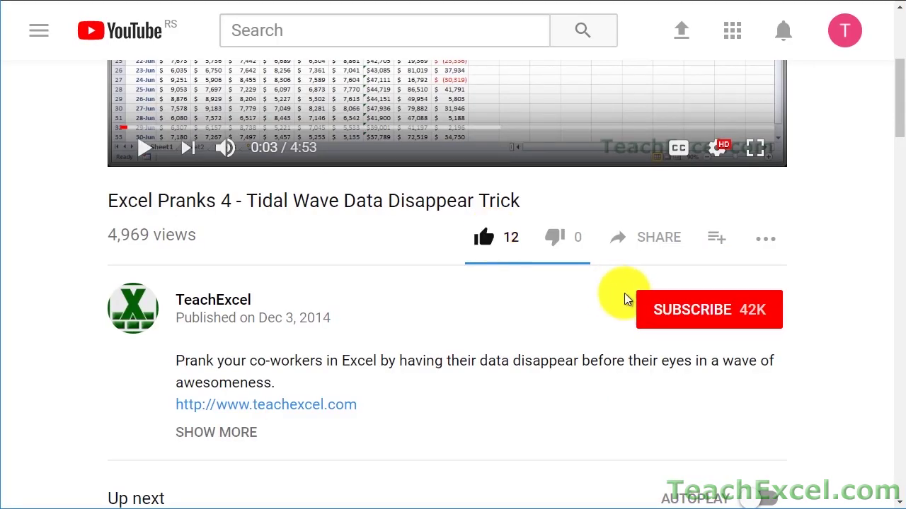
pyautogui.click(665, 292)
pyautogui.click(768, 315)
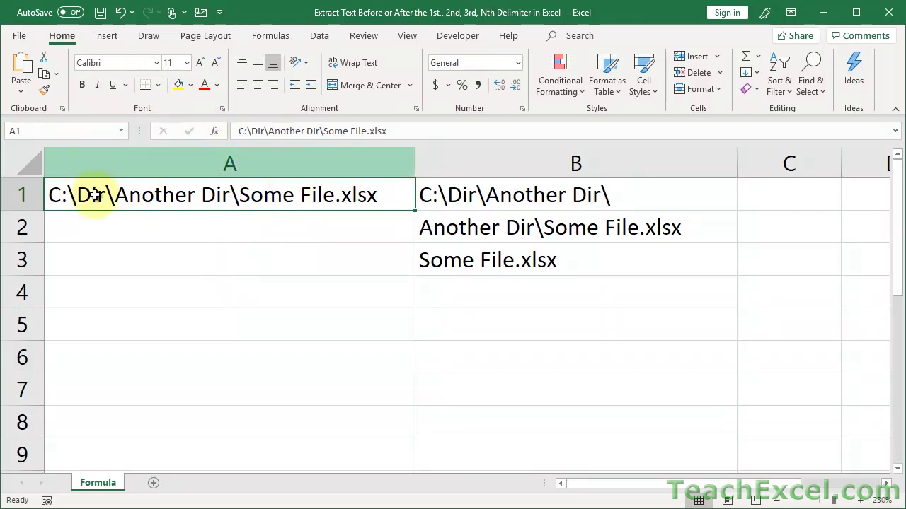
pyautogui.doubleClick(51, 197)
pyautogui.moveTo(51, 197); pyautogui.dragTo(114, 199)
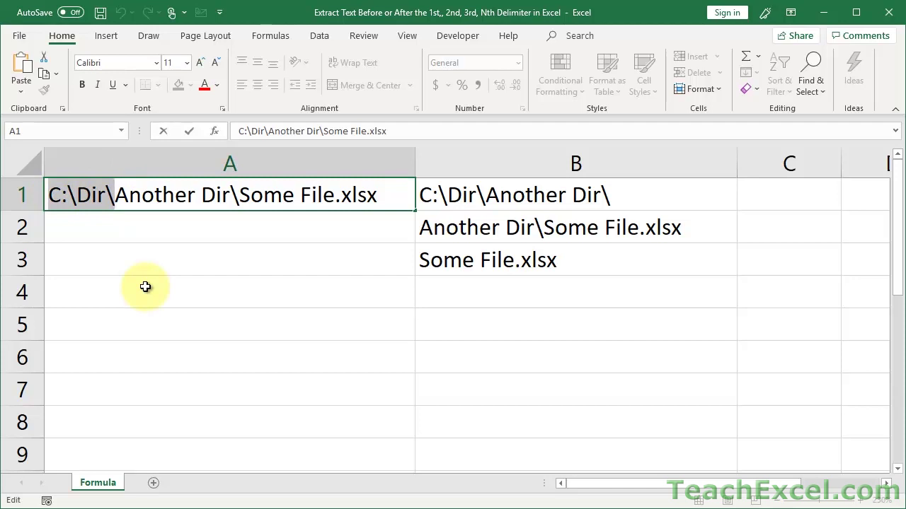
pyautogui.press('Escape')
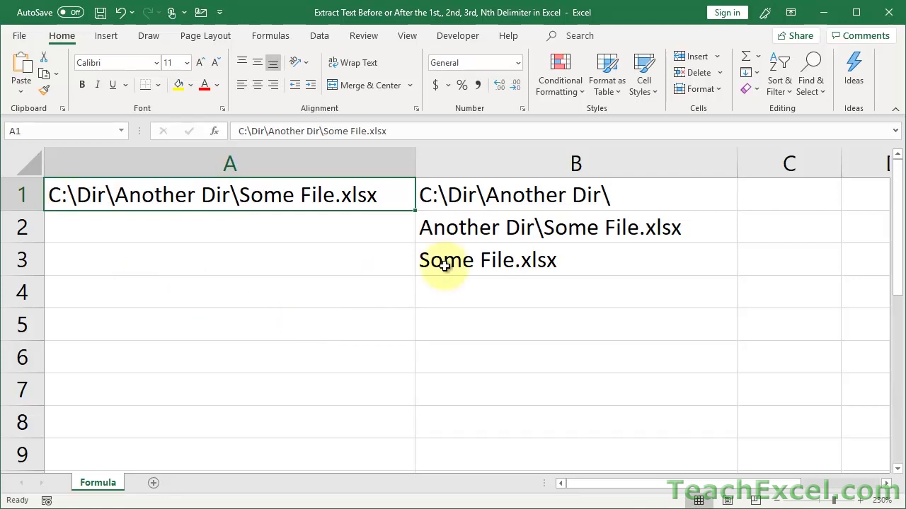
pyautogui.click(541, 200)
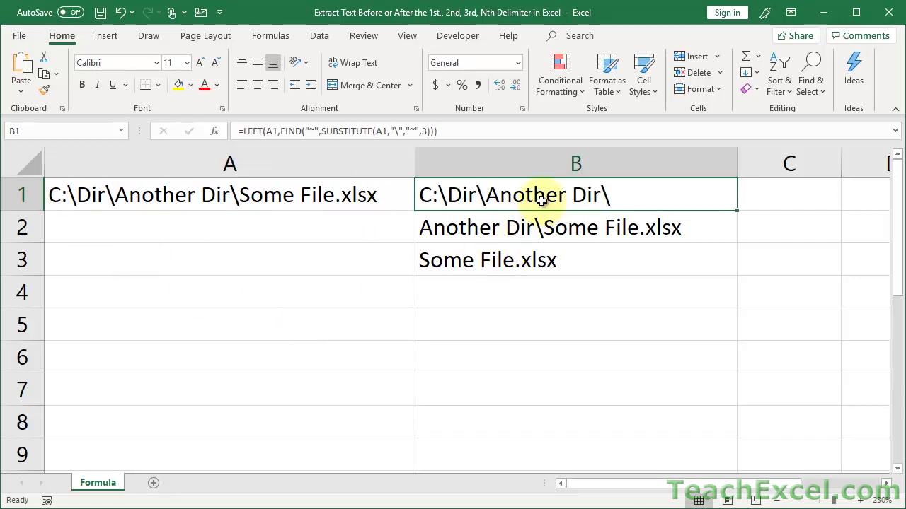
# Step: Open B1's LEFT formula and test-edit SUBSTITUTE's backslash argument, restoring the \ afterwards
pyautogui.doubleClick(541, 201)
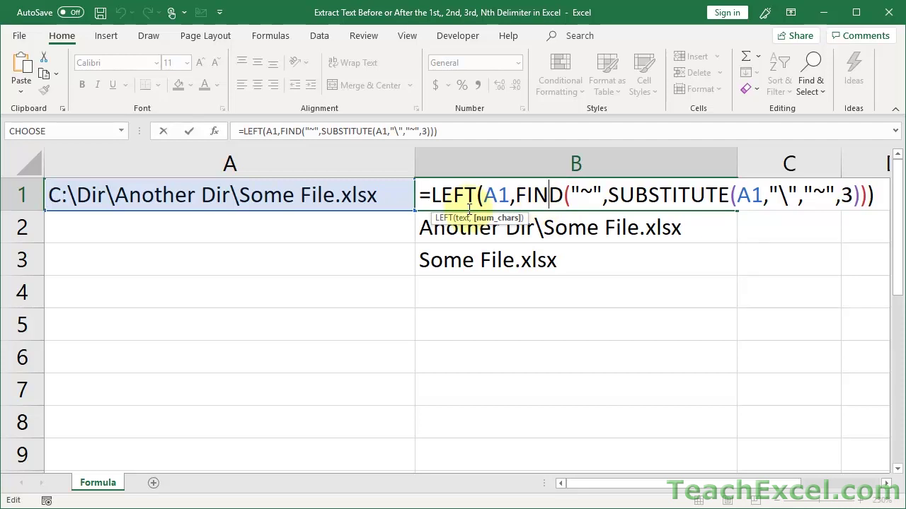
pyautogui.click(498, 195)
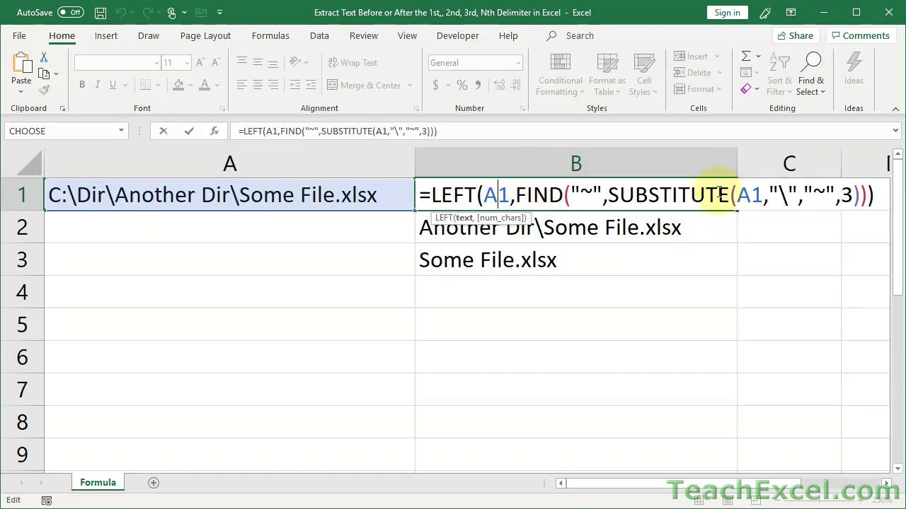
pyautogui.click(748, 195)
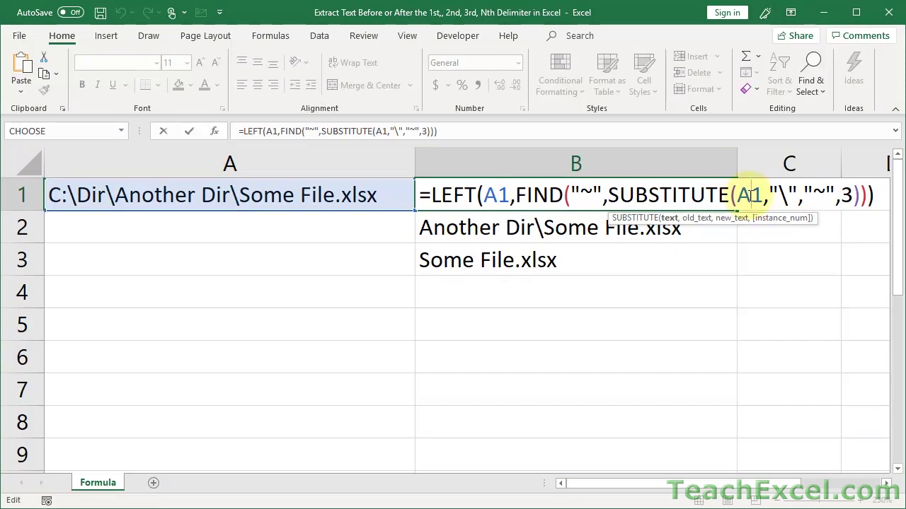
pyautogui.moveTo(770, 196); pyautogui.dragTo(796, 196)
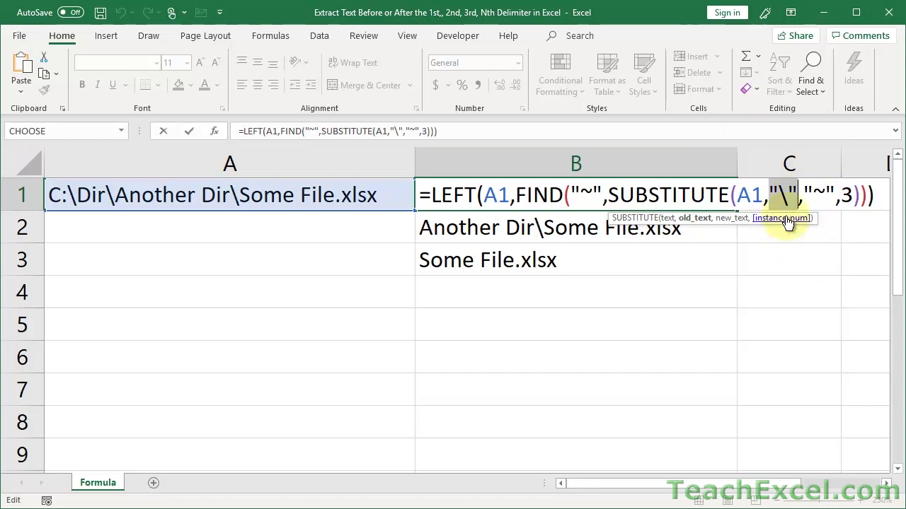
pyautogui.press('Delete')
pyautogui.write('=')
pyautogui.press('Delete')
pyautogui.write('\\')
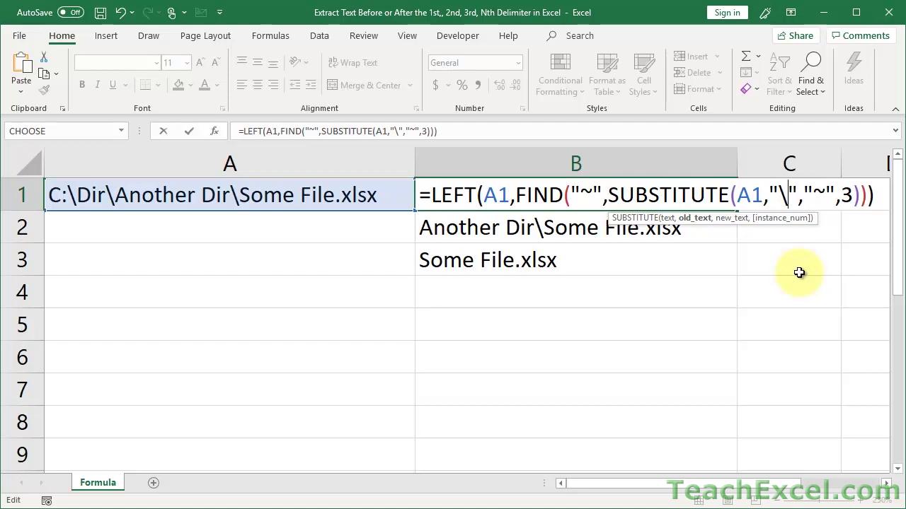
# Step: Highlight the instance number 3 and the ~ marker characters in SUBSTITUTE and FIND
pyautogui.doubleClick(847, 195)
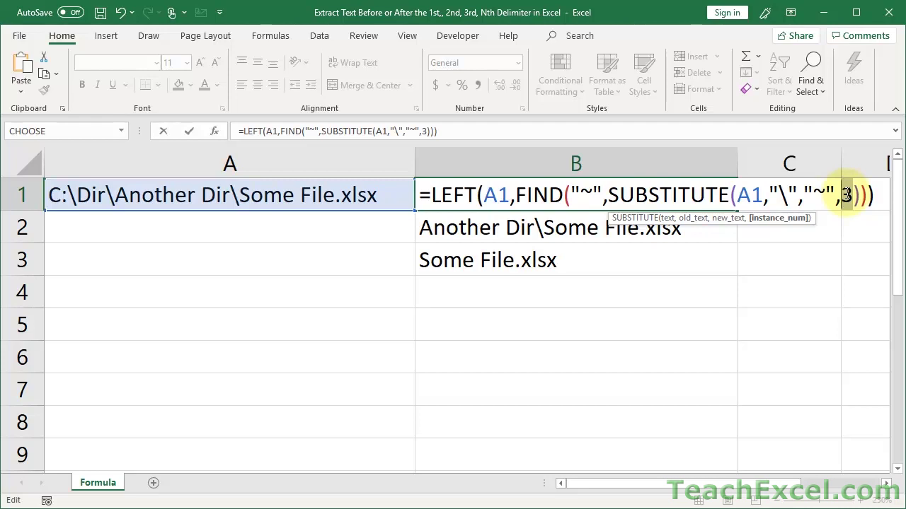
pyautogui.click(827, 196)
pyautogui.doubleClick(824, 196)
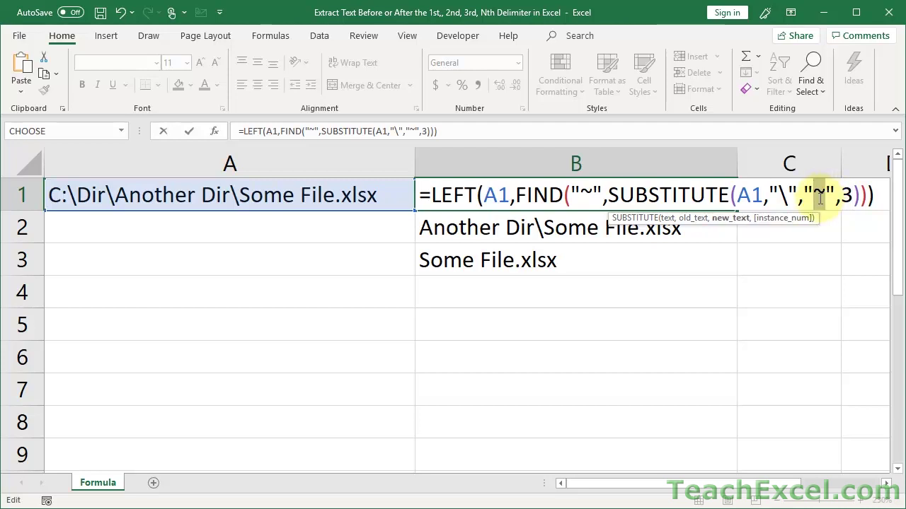
pyautogui.doubleClick(586, 196)
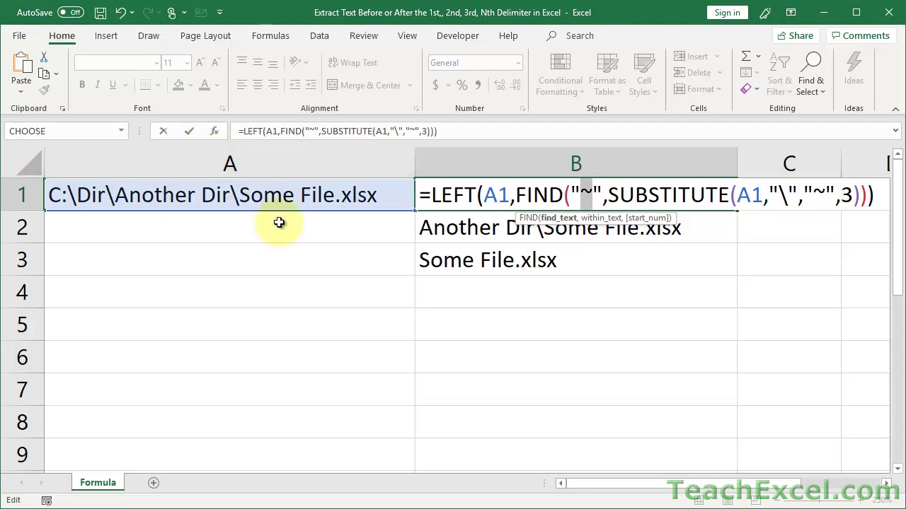
# Step: Try #, \ and . as FIND's search character in B1, then restore ~
pyautogui.write('#')
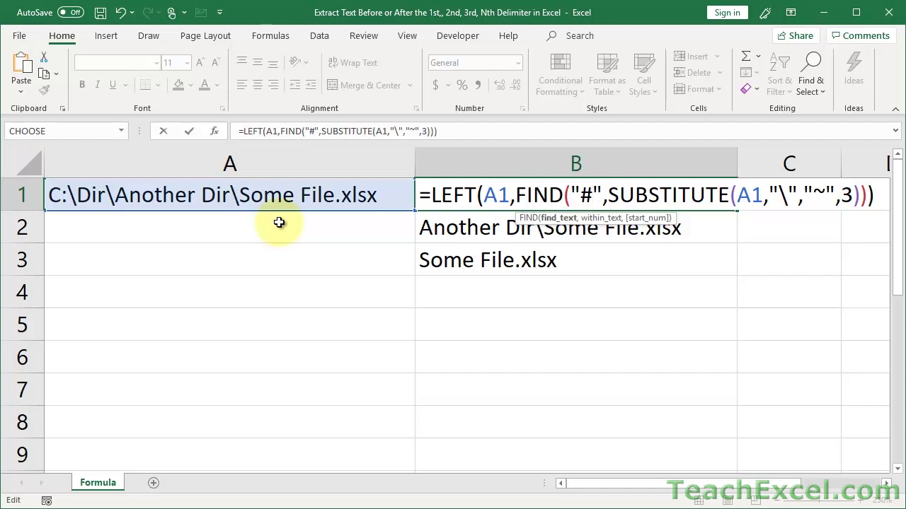
pyautogui.press('BackSpace')
pyautogui.write('\\')
pyautogui.press('BackSpace')
pyautogui.write('.')
pyautogui.press('BackSpace')
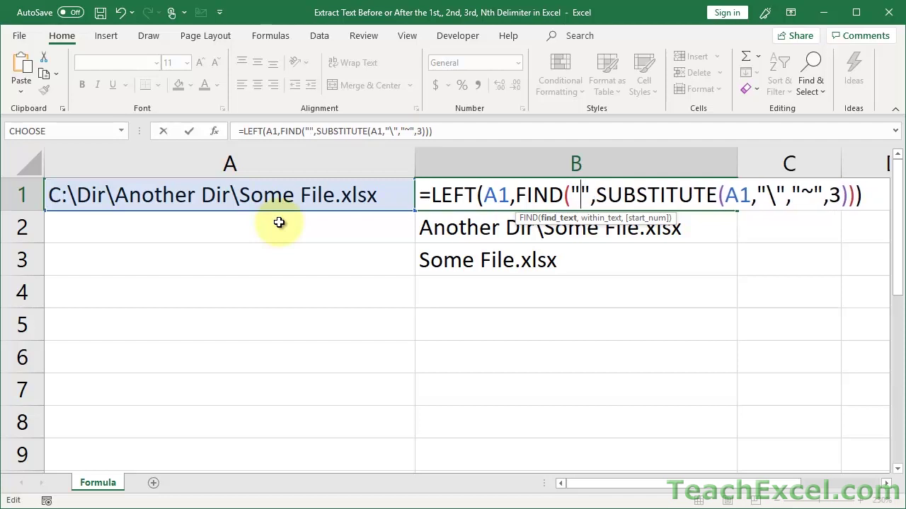
pyautogui.write('~')
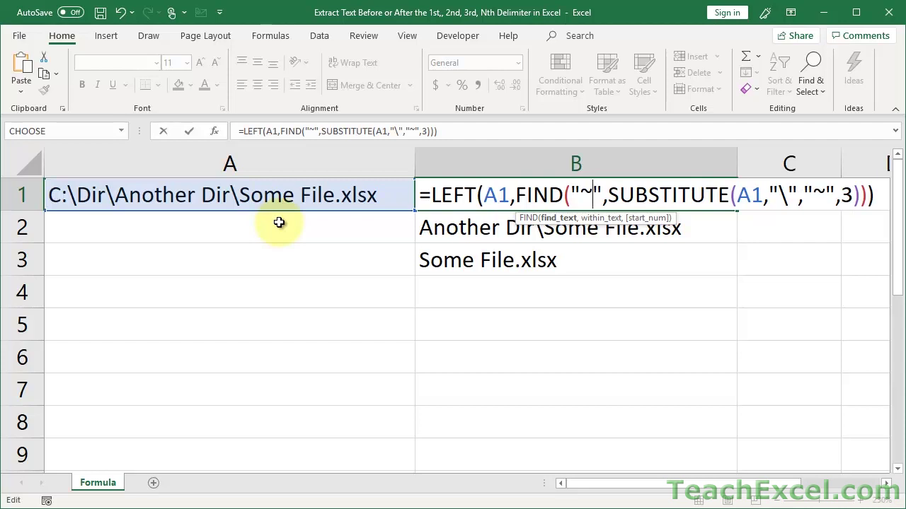
pyautogui.press('BackSpace')
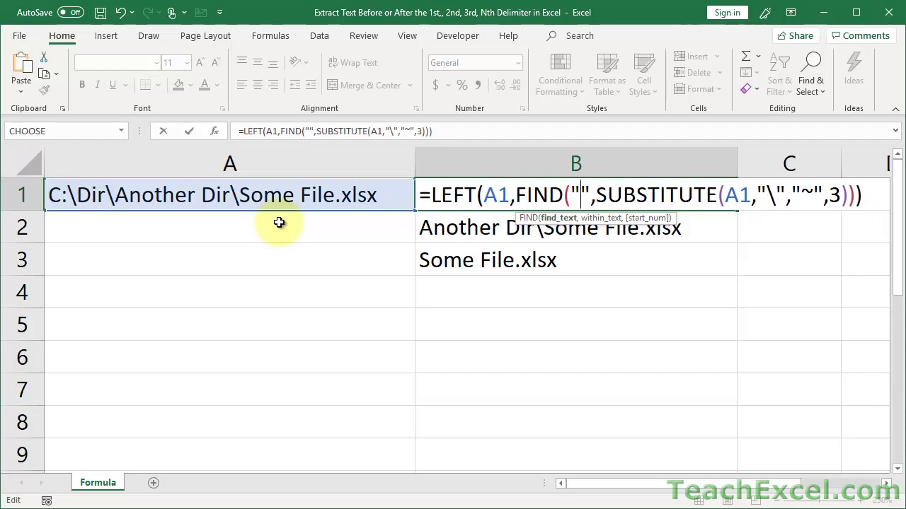
pyautogui.write('#')
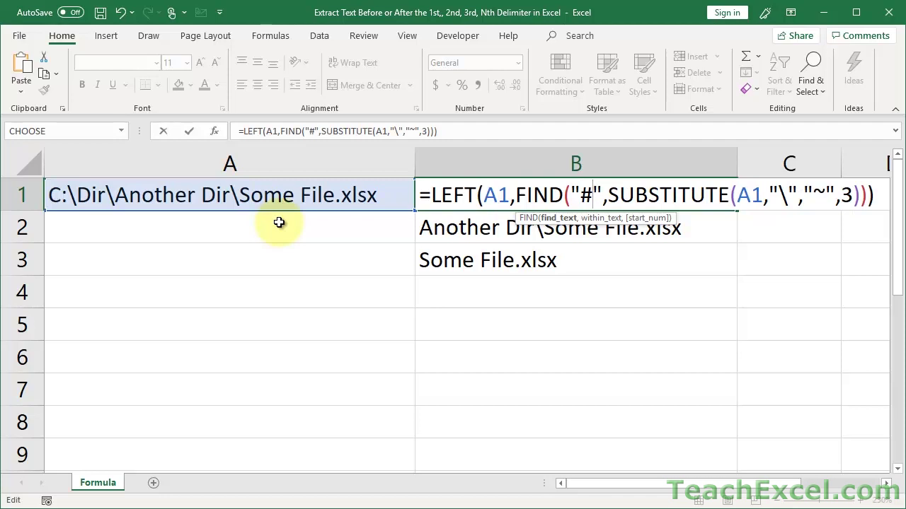
pyautogui.press('BackSpace')
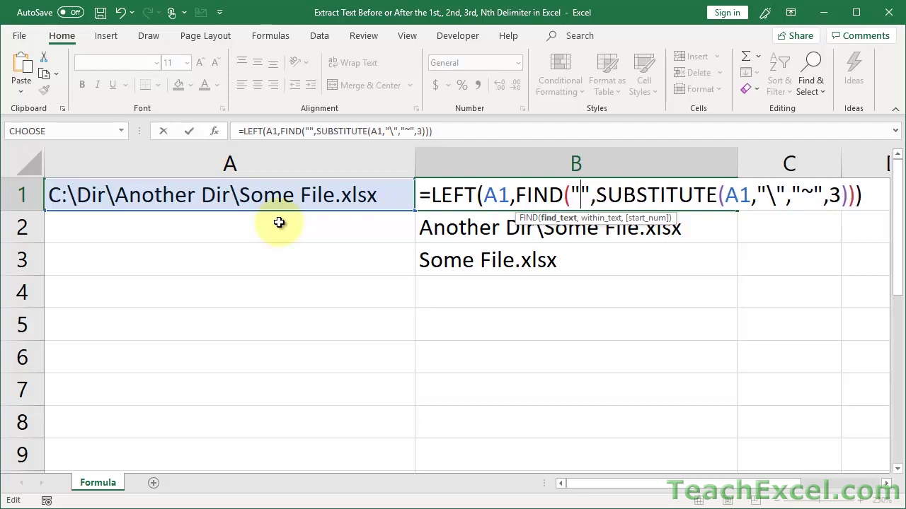
pyautogui.write('~')
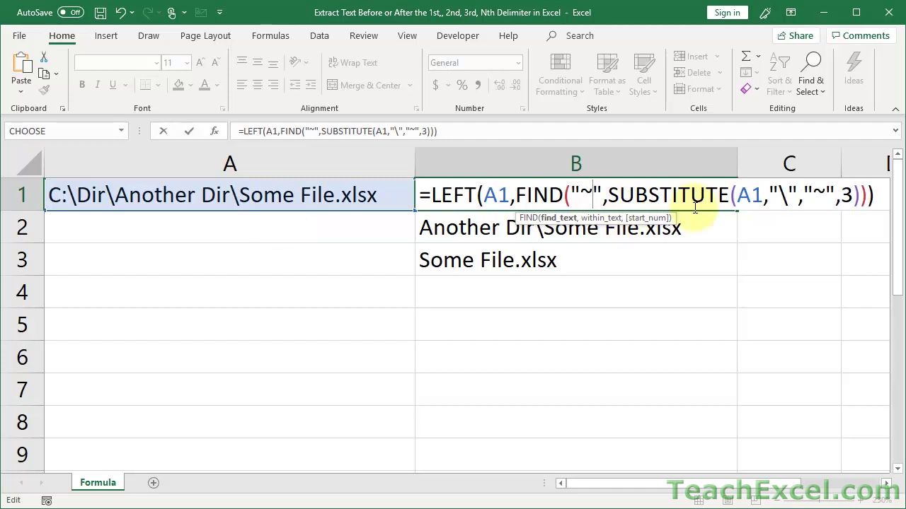
# Step: Review SUBSTITUTE's backslash and instance number 3, then commit B1's formula unchanged
pyautogui.doubleClick(783, 198)
pyautogui.doubleClick(848, 196)
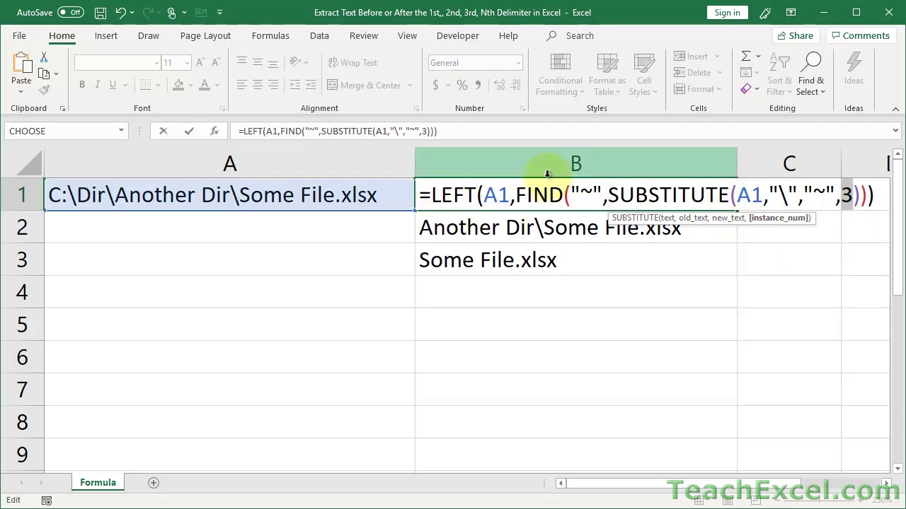
pyautogui.hotkey('ctrl', 'Return')
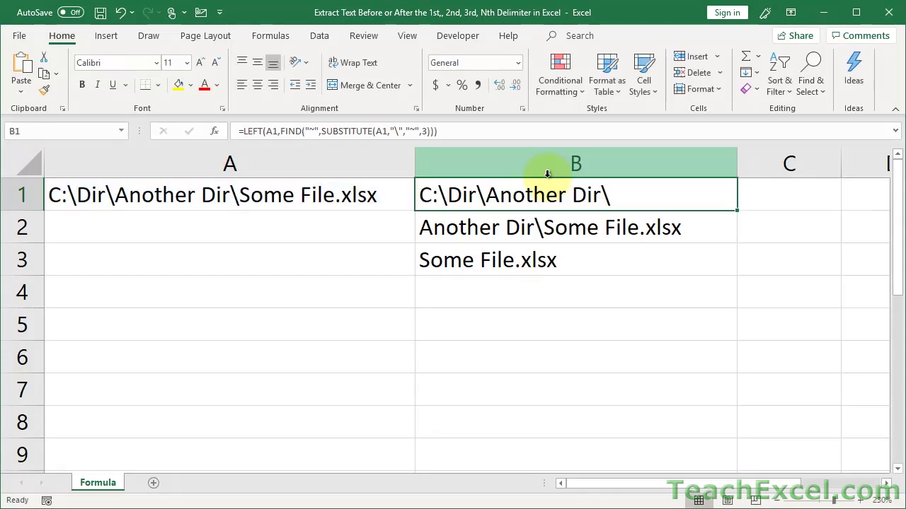
# Step: Inspect B2's RIGHT formula arguments (~, \, instance number 2) and commit it unchanged
pyautogui.doubleClick(501, 227)
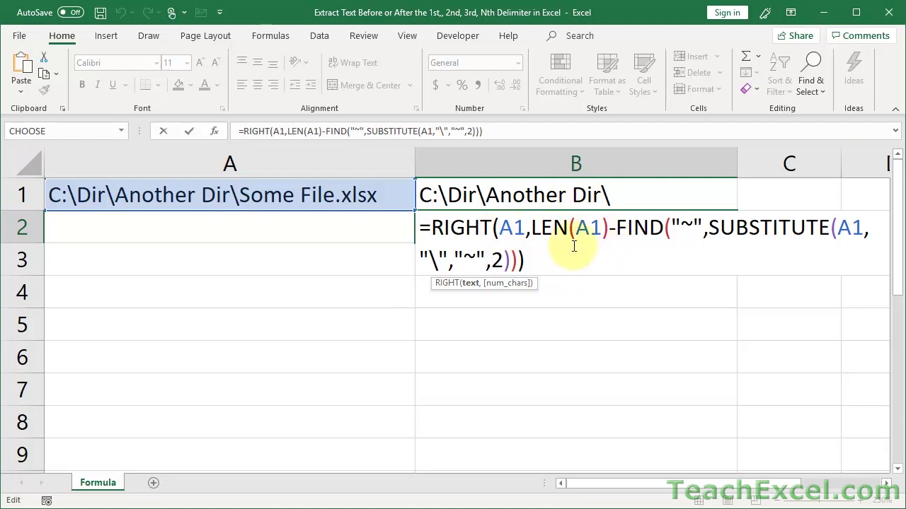
pyautogui.doubleClick(686, 228)
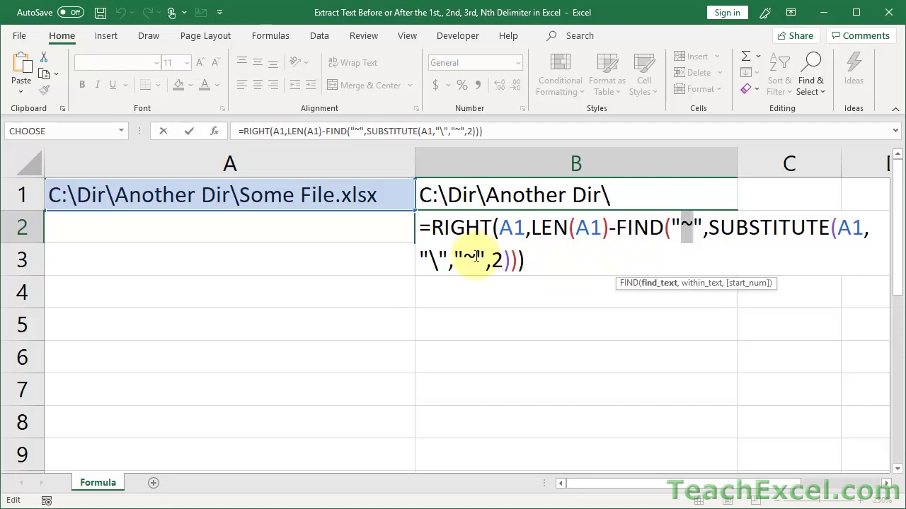
pyautogui.doubleClick(469, 259)
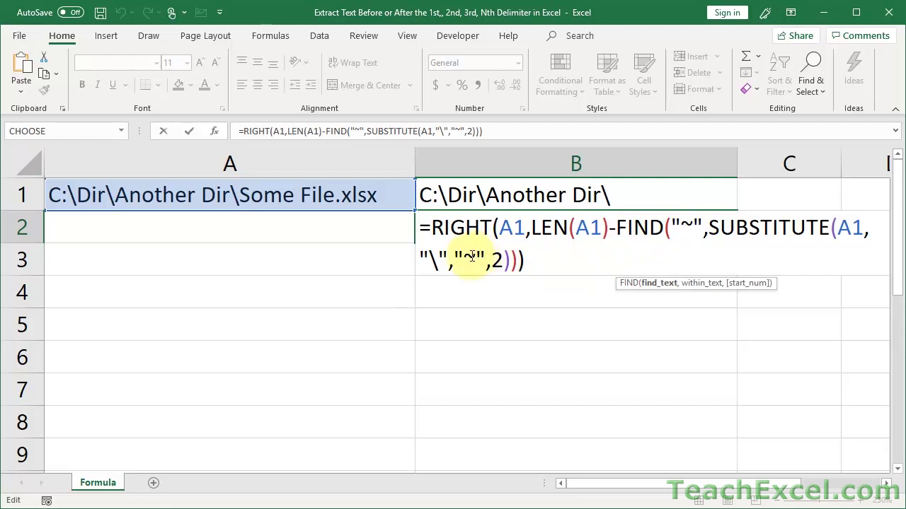
pyautogui.doubleClick(433, 260)
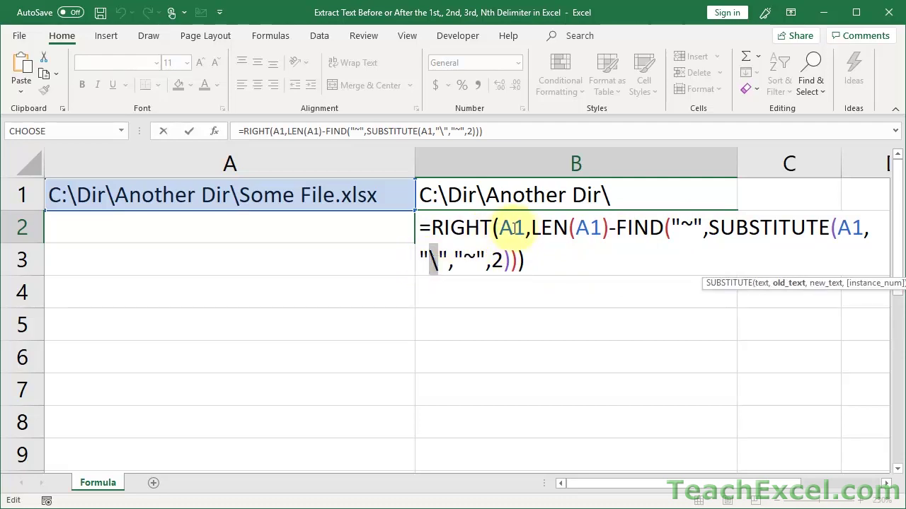
pyautogui.click(787, 241)
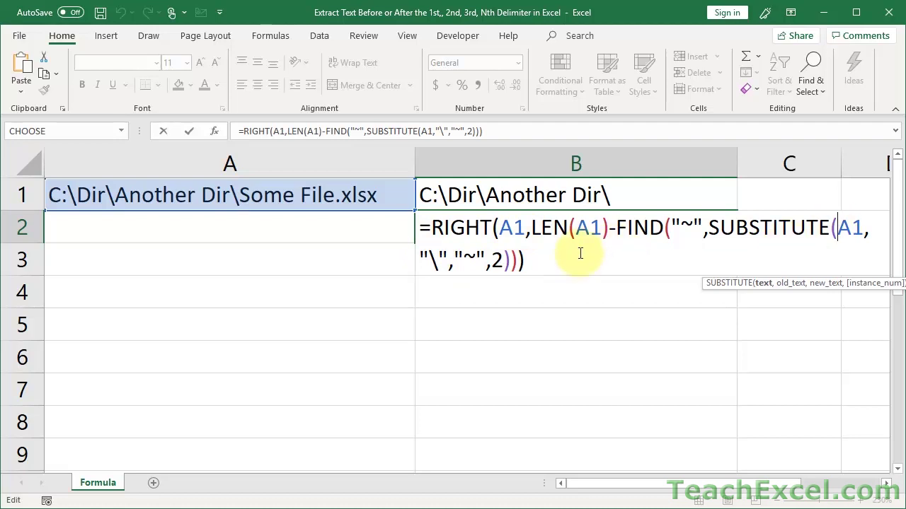
pyautogui.doubleClick(496, 261)
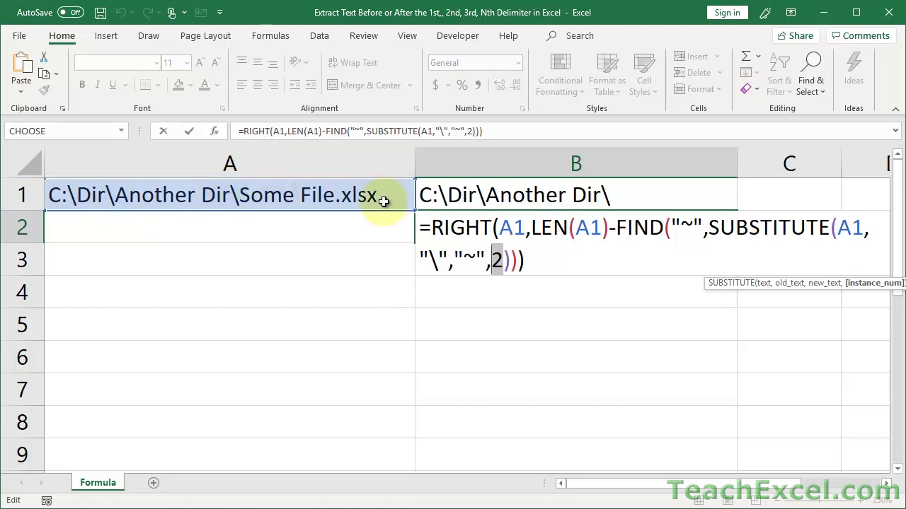
pyautogui.hotkey('ctrl', 'Return')
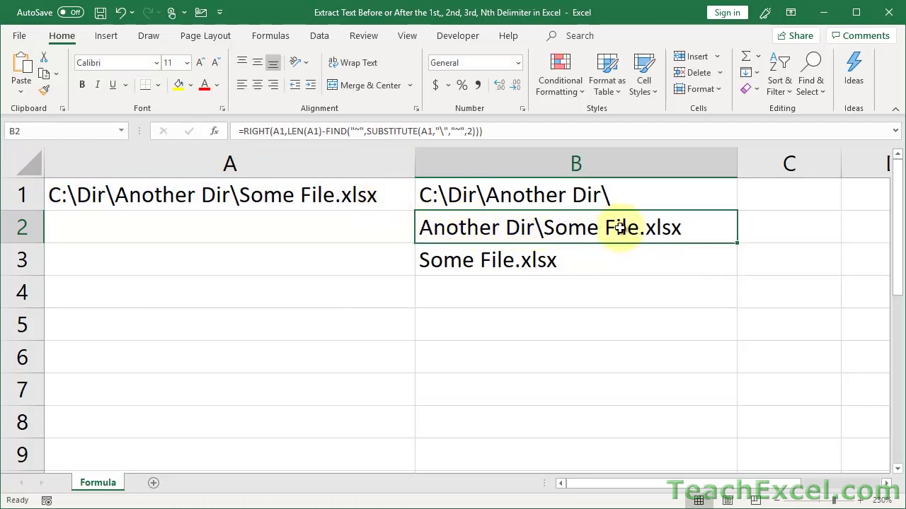
pyautogui.press('Down')
pyautogui.press('F2')
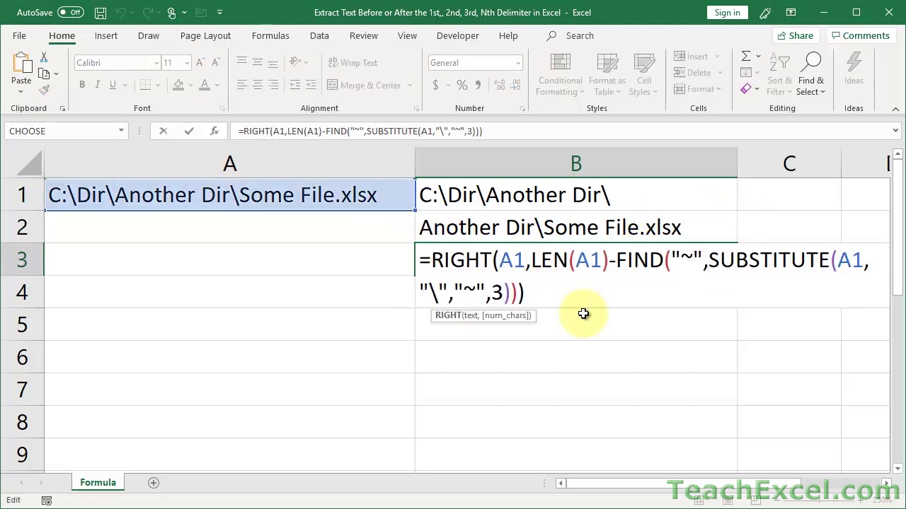
pyautogui.hotkey('ctrl', 'Return')
pyautogui.press('Up')
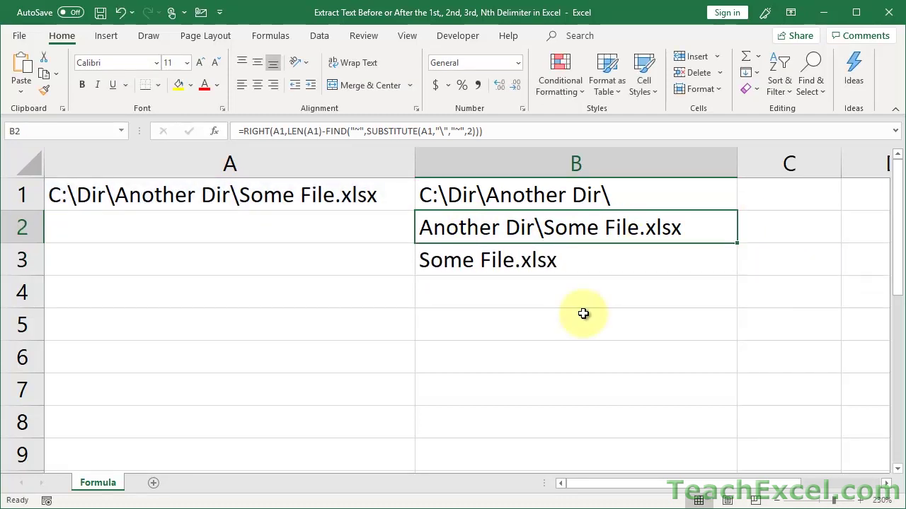
pyautogui.press('Down')
pyautogui.doubleClick(530, 259)
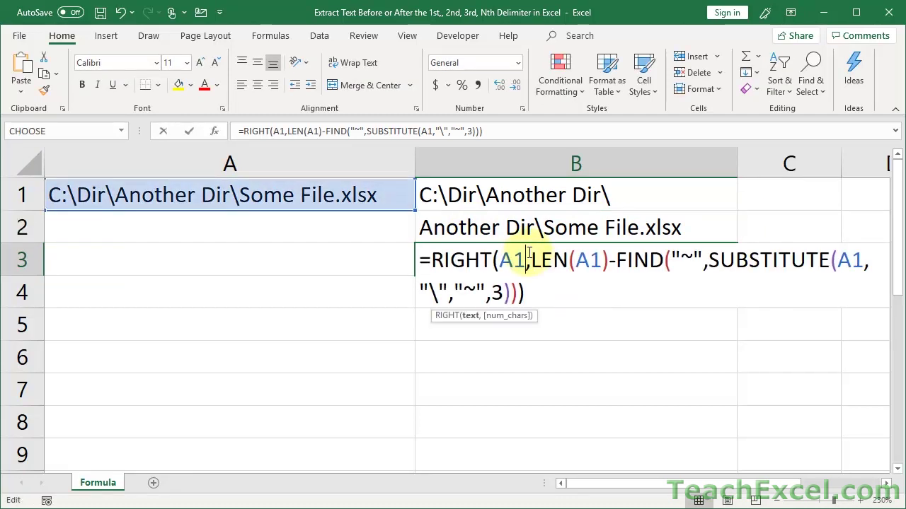
pyautogui.doubleClick(497, 293)
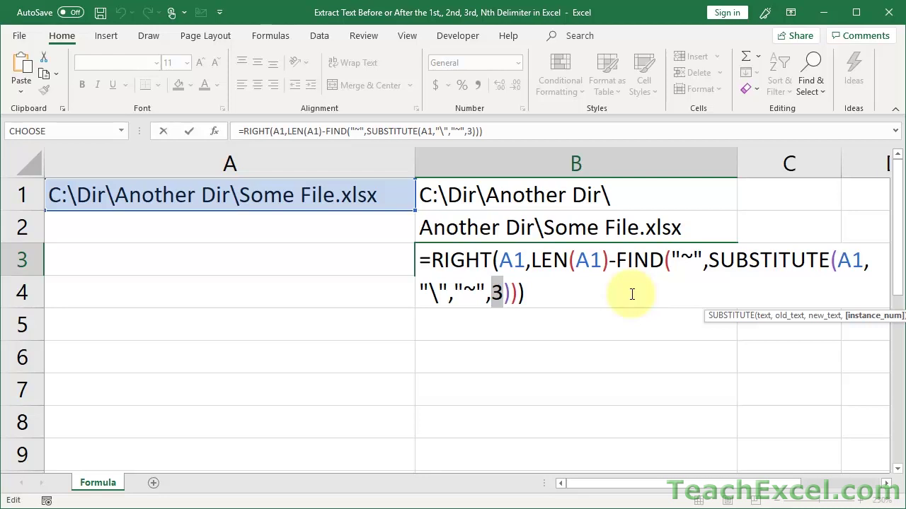
pyautogui.hotkey('ctrl', 'Return')
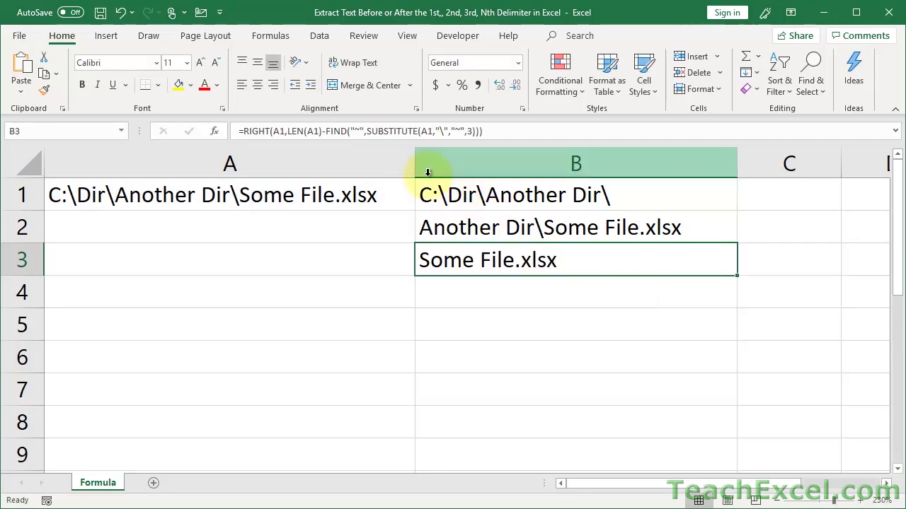
# Step: Narrow column A to a width of 29.57 and open B1's LEFT formula for editing
pyautogui.moveTo(416, 167); pyautogui.dragTo(389, 168)
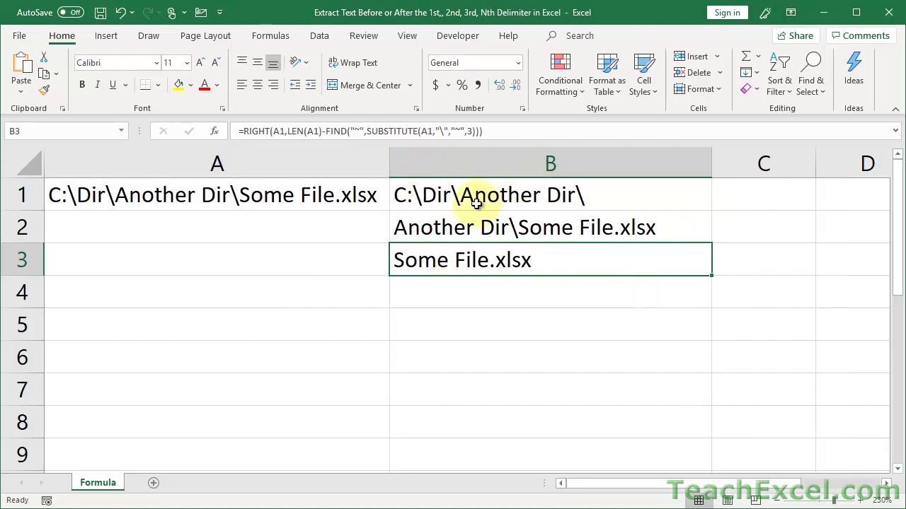
pyautogui.click(418, 203)
pyautogui.doubleClick(437, 197)
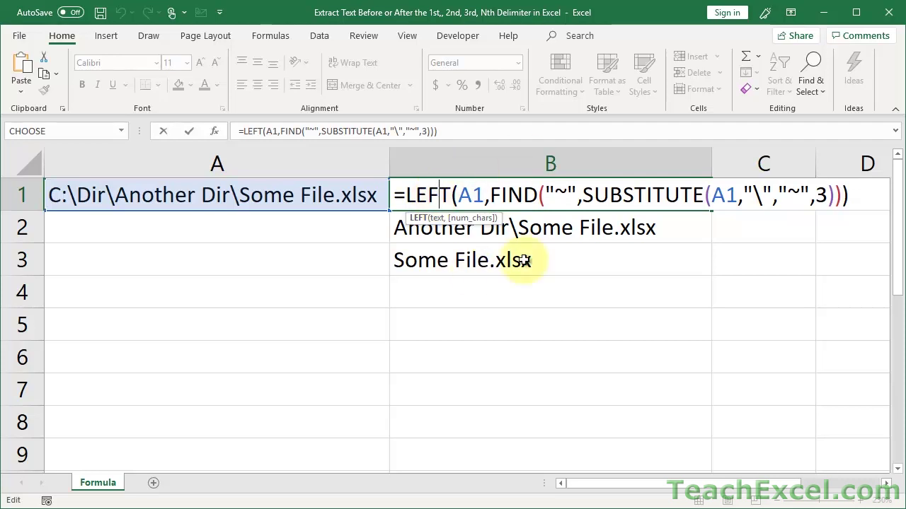
pyautogui.press('Left')
pyautogui.press('Left')
pyautogui.press('Left')
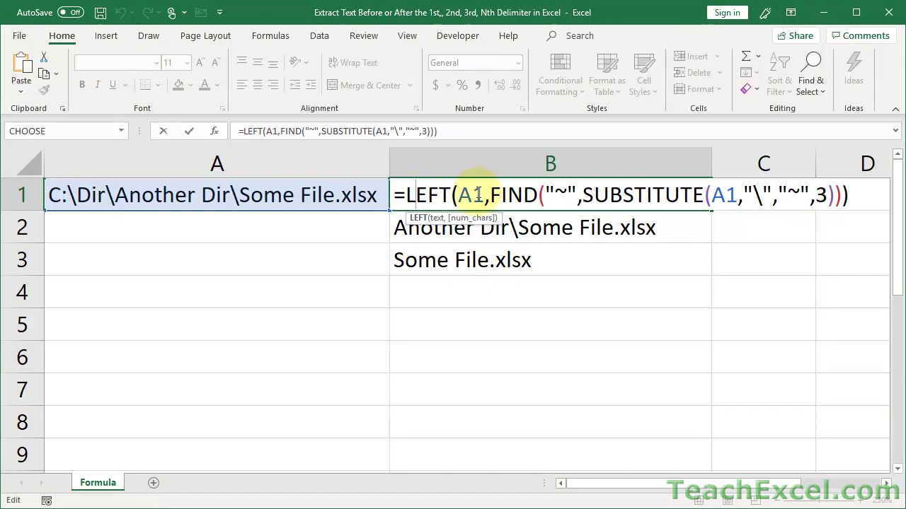
pyautogui.click(635, 195)
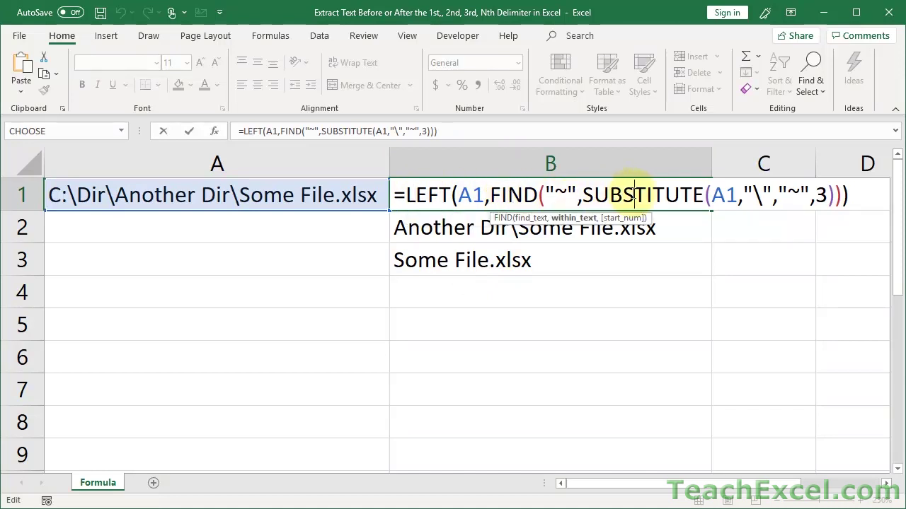
pyautogui.click(427, 195)
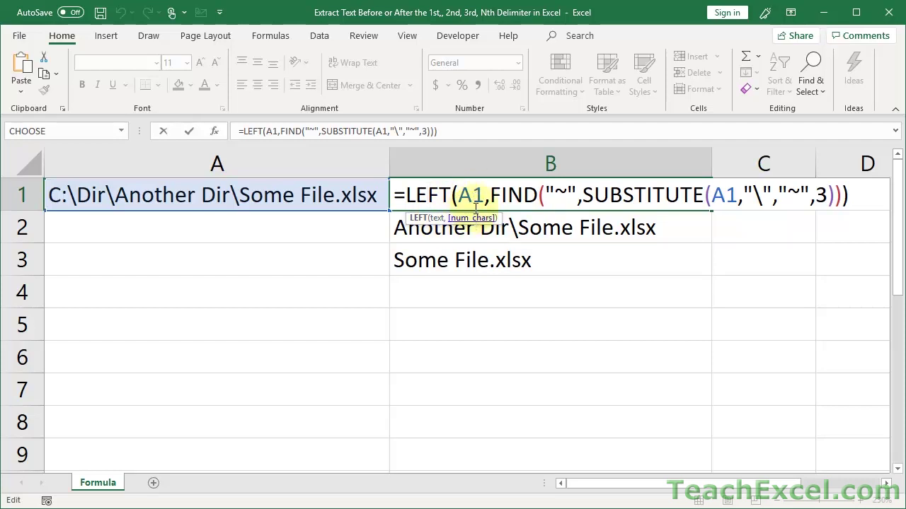
pyautogui.moveTo(491, 192); pyautogui.dragTo(839, 195)
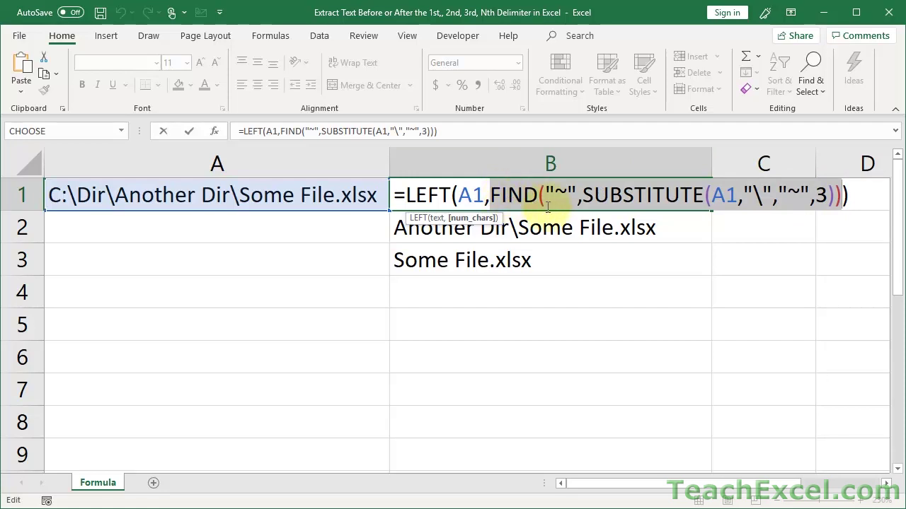
pyautogui.moveTo(545, 196); pyautogui.dragTo(578, 195)
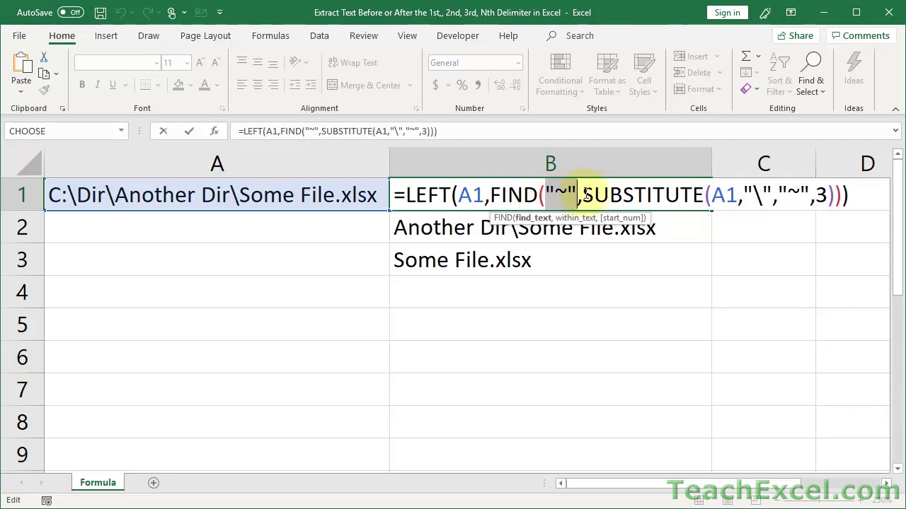
pyautogui.click(584, 195)
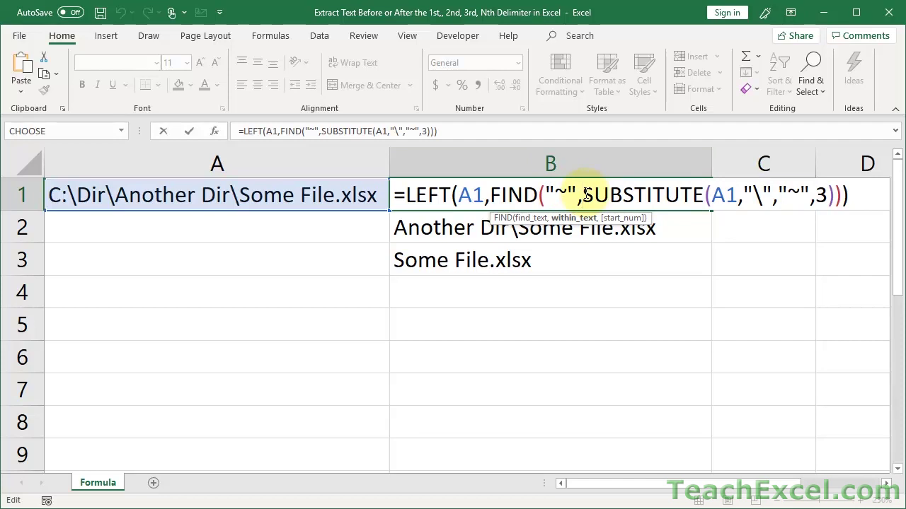
pyautogui.moveTo(585, 196); pyautogui.dragTo(833, 203)
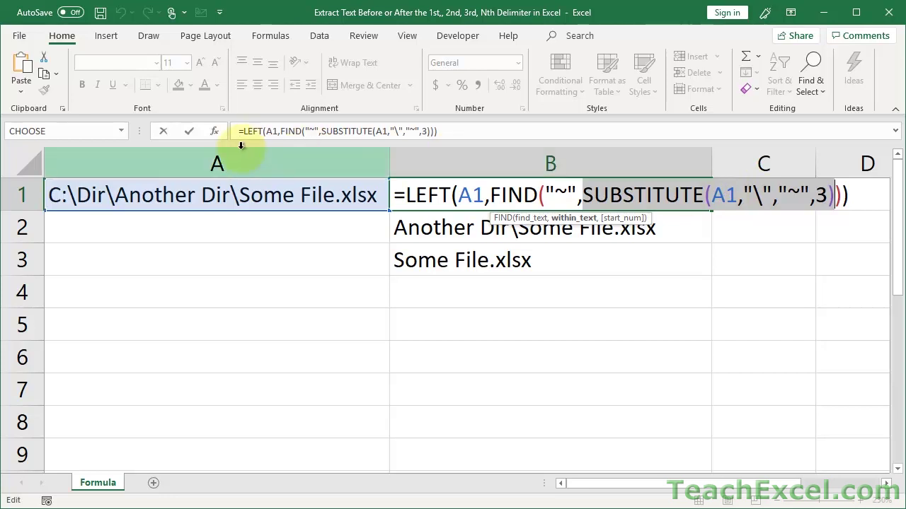
pyautogui.click(623, 195)
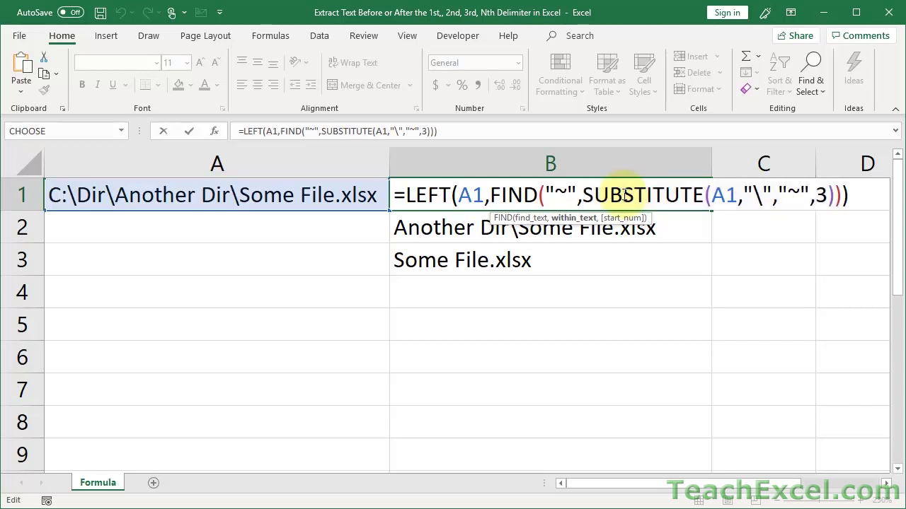
pyautogui.click(713, 196)
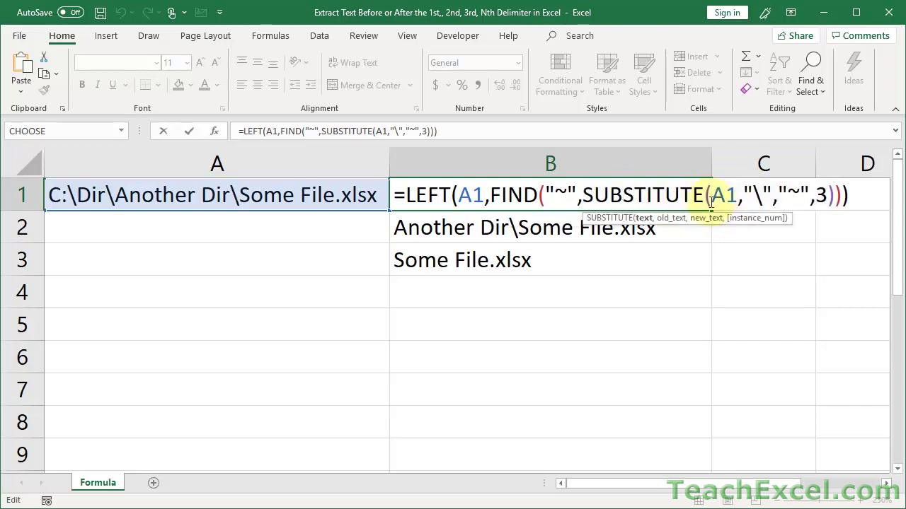
pyautogui.rightClick(745, 193)
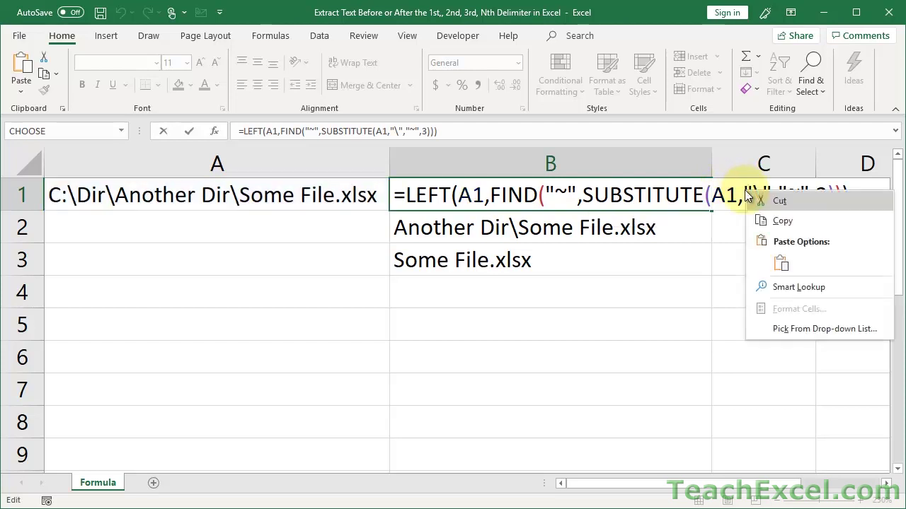
pyautogui.press('Escape')
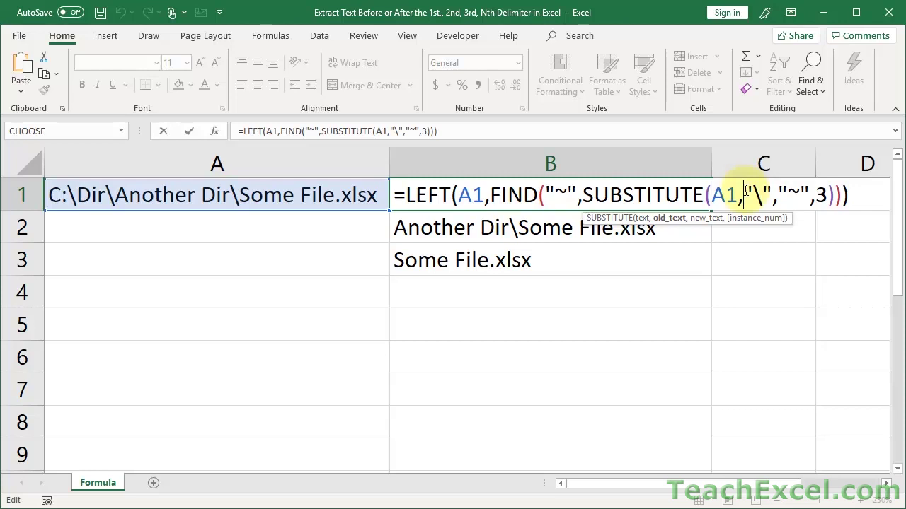
pyautogui.moveTo(745, 191); pyautogui.dragTo(772, 190)
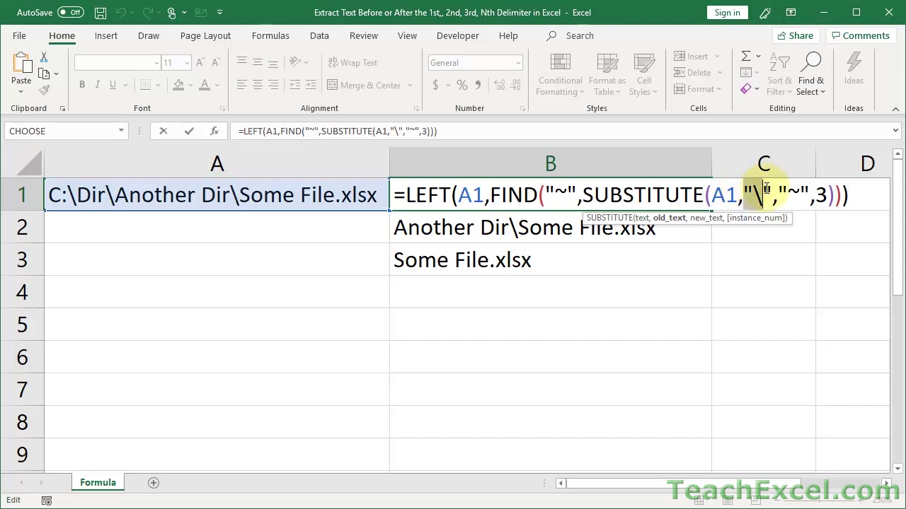
pyautogui.click(771, 188)
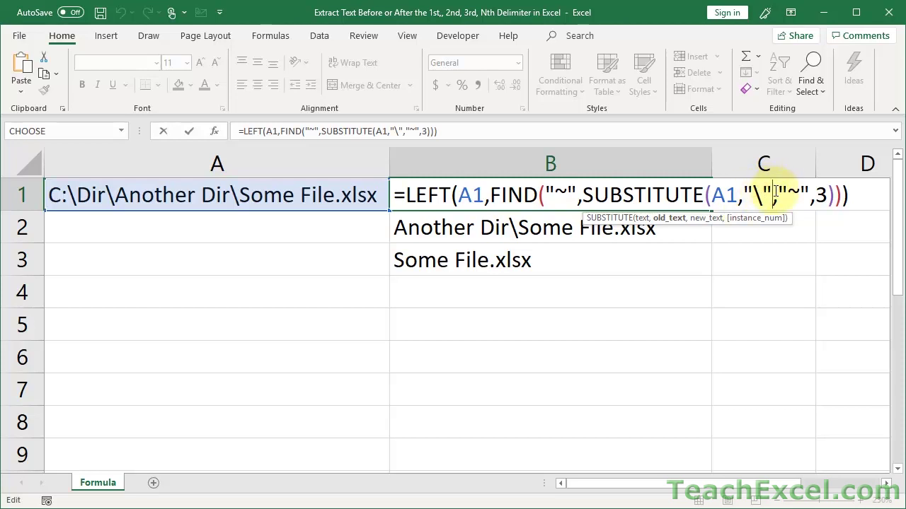
pyautogui.click(779, 191)
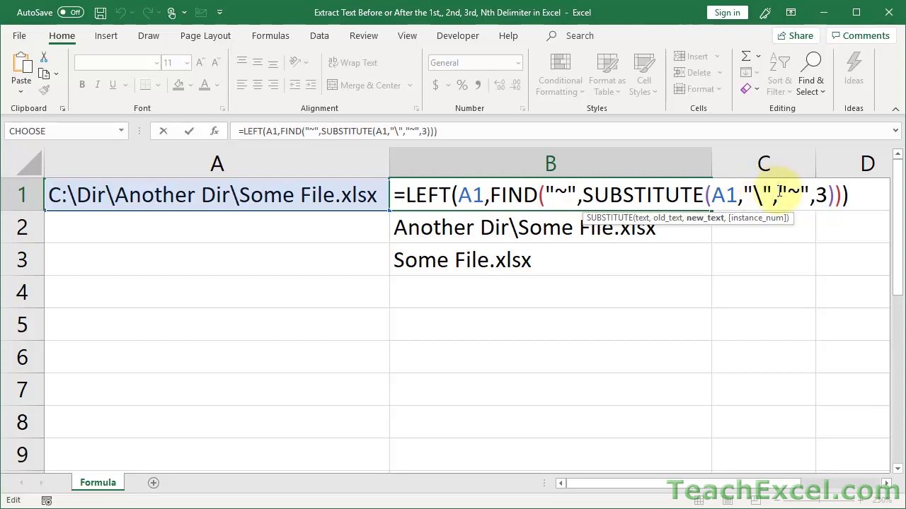
pyautogui.moveTo(779, 191); pyautogui.dragTo(810, 191)
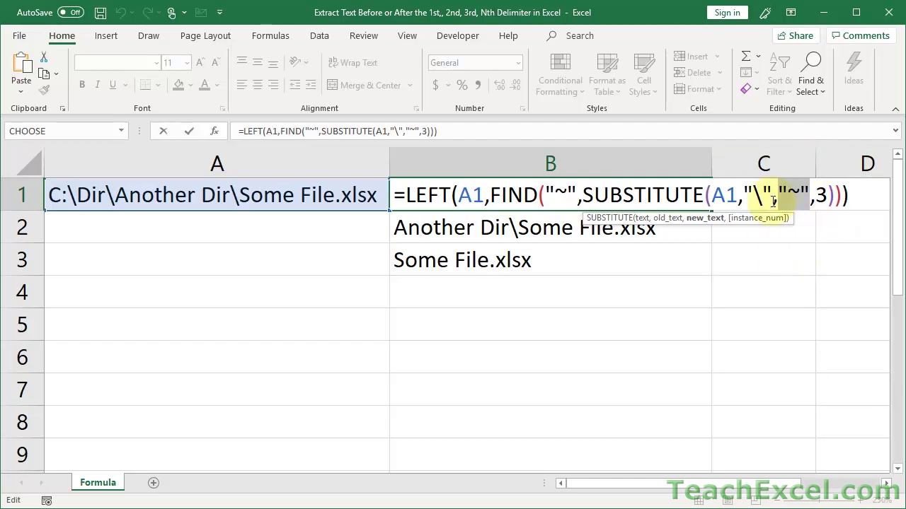
pyautogui.click(574, 188)
pyautogui.moveTo(575, 188); pyautogui.dragTo(552, 201)
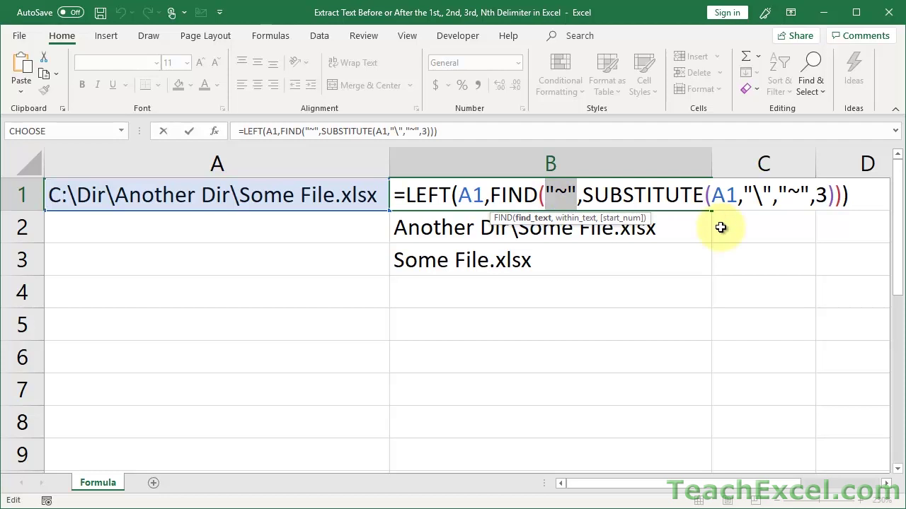
pyautogui.click(815, 196)
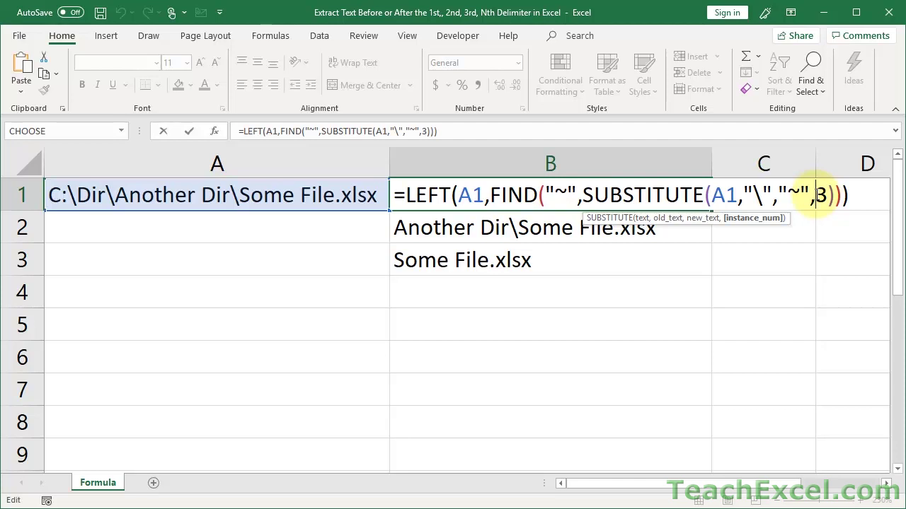
pyautogui.doubleClick(821, 196)
pyautogui.doubleClick(821, 196)
pyautogui.click(754, 197)
pyautogui.doubleClick(754, 198)
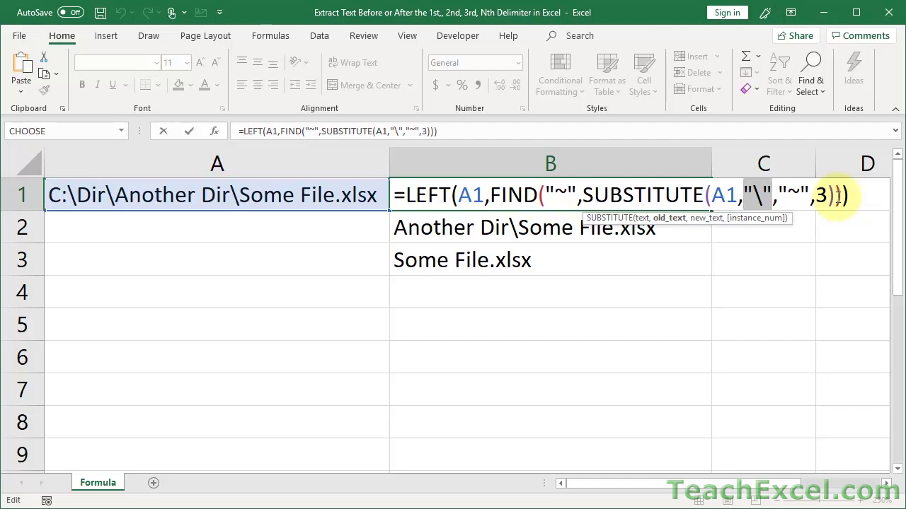
pyautogui.moveTo(835, 195); pyautogui.dragTo(587, 204)
pyautogui.hotkey('ctrl', 'c')
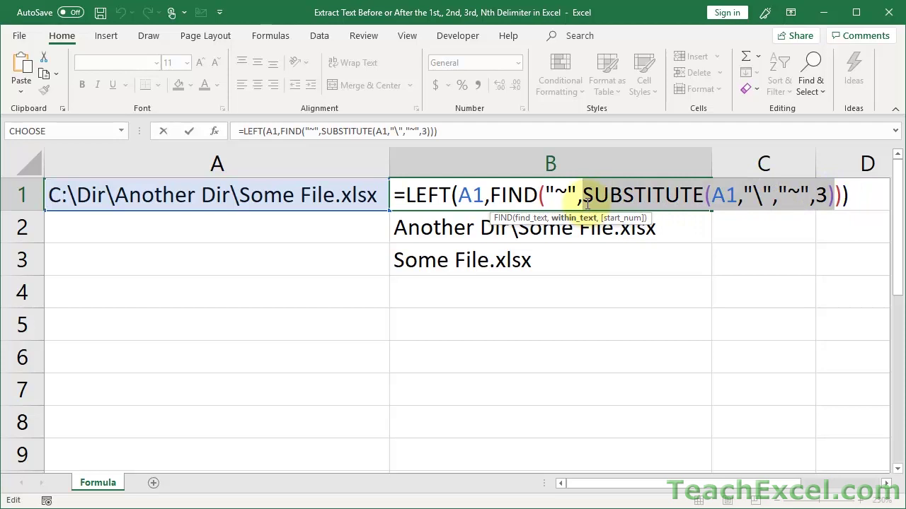
pyautogui.press('Escape')
# Step: Paste the copied =SUBSTITUTE(A1,"\","~",3) formula into B5
pyautogui.click(429, 324)
pyautogui.doubleClick(429, 324)
pyautogui.write('=')
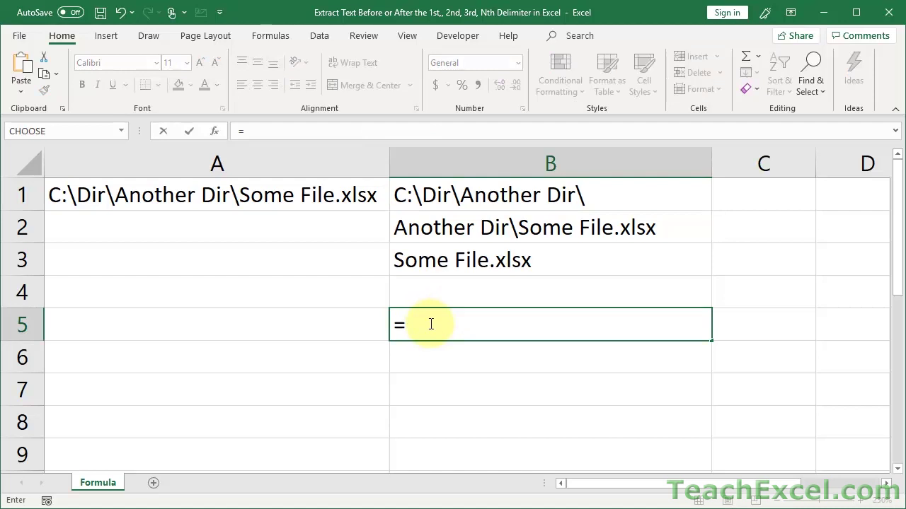
pyautogui.hotkey('ctrl', 'v')
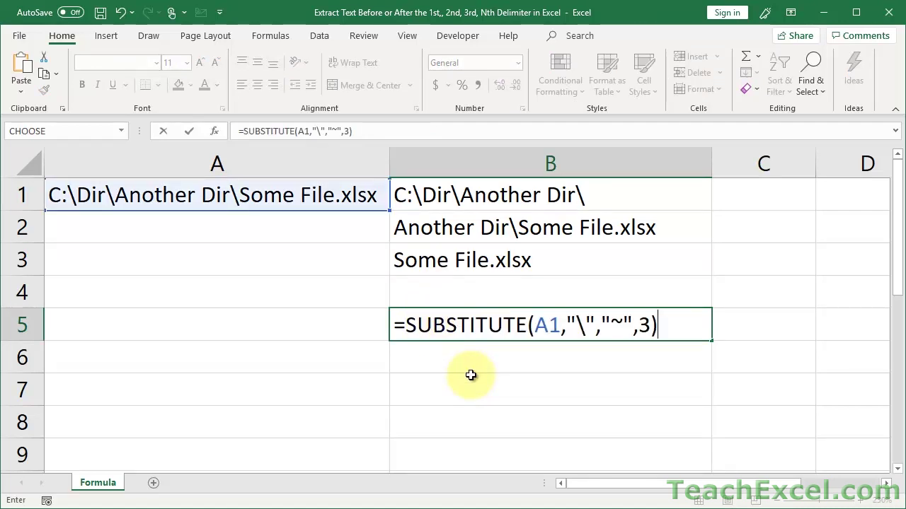
pyautogui.press('Return')
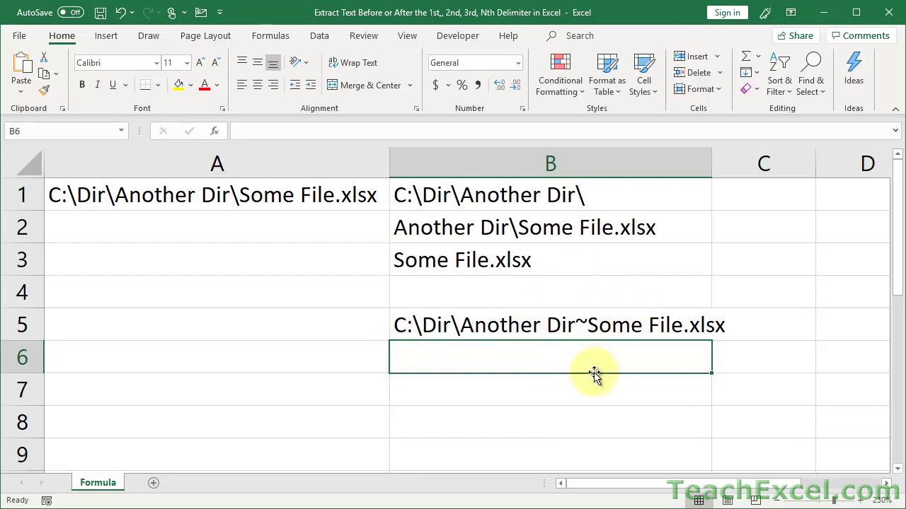
# Step: Change B5's instance number from 3 to 1, and begin a FIND formula in B6
pyautogui.click(601, 325)
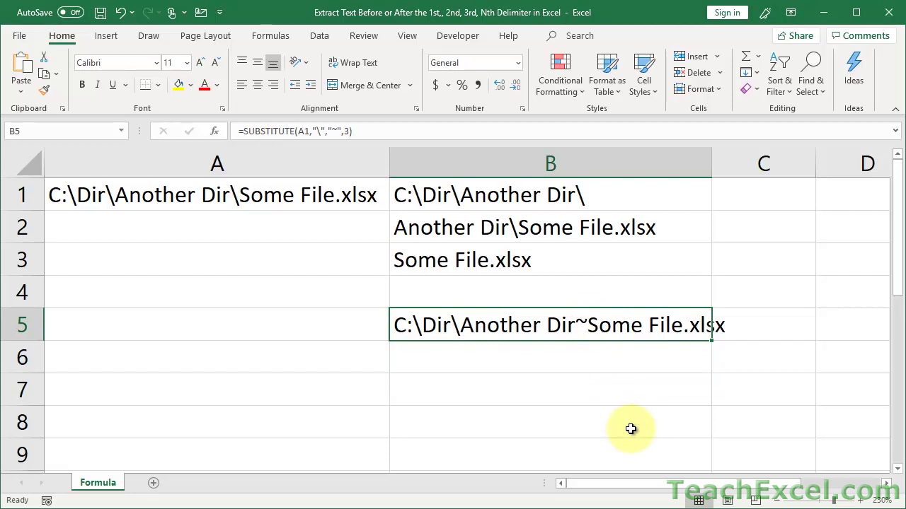
pyautogui.doubleClick(594, 324)
pyautogui.click(648, 324)
pyautogui.press('BackSpace')
pyautogui.write('1')
pyautogui.press('Return')
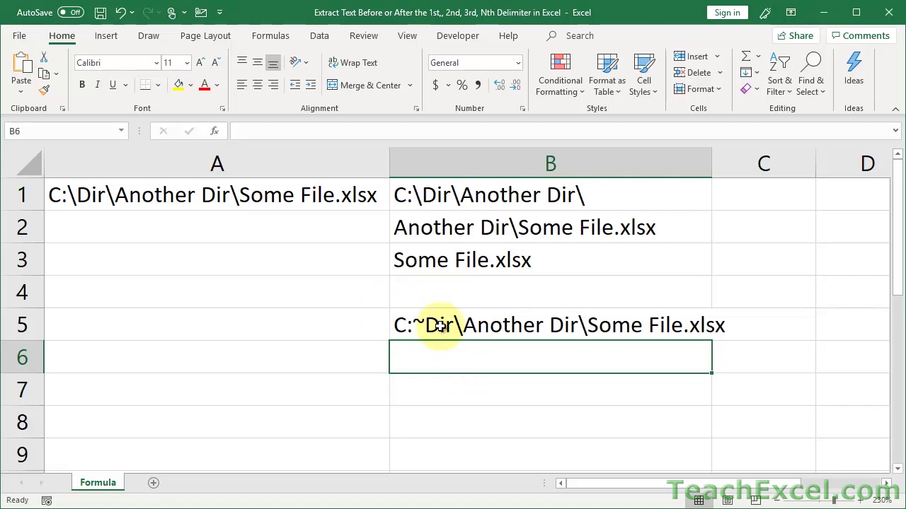
pyautogui.write('=find')
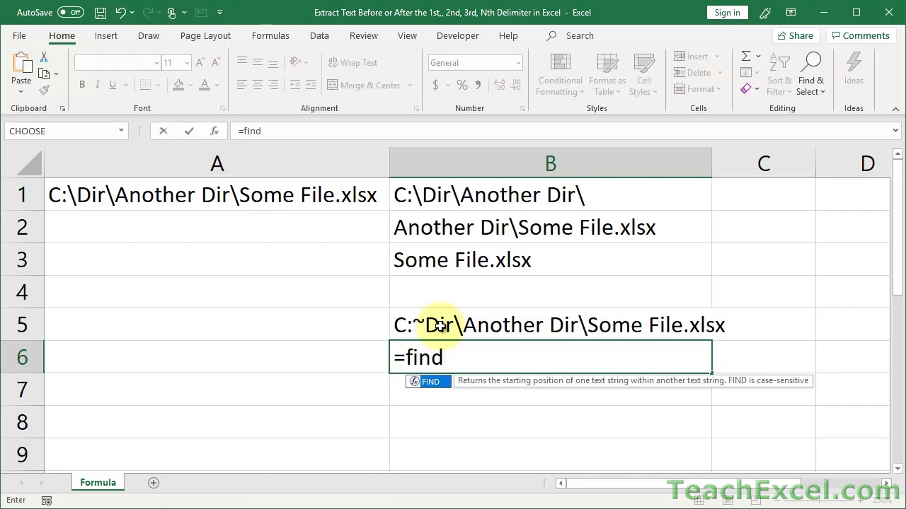
# Step: Complete B6 as =FIND("~",B5) to return the tilde's position
pyautogui.press('Tab')
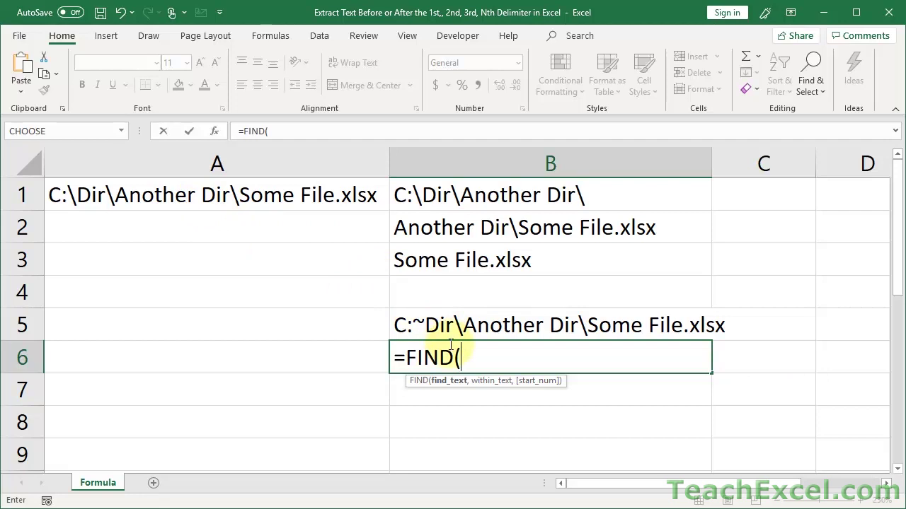
pyautogui.write('"')
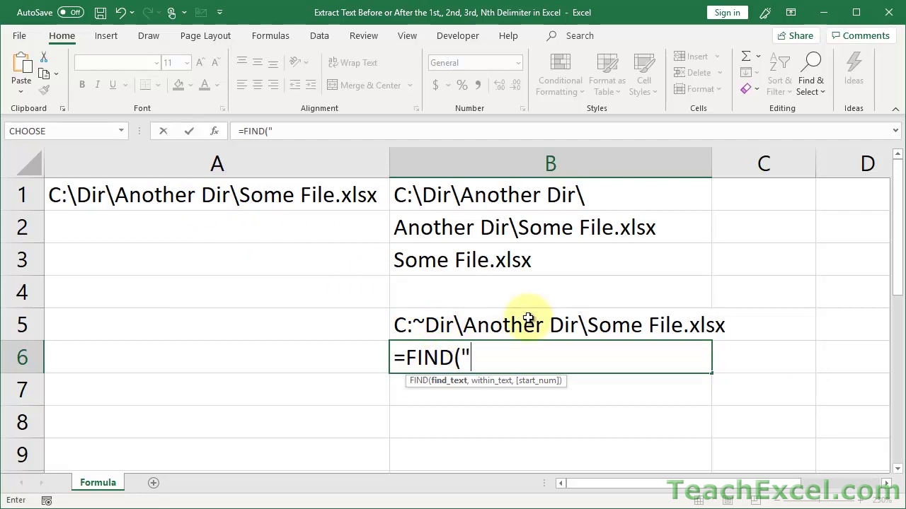
pyautogui.write('~",')
pyautogui.click(495, 324)
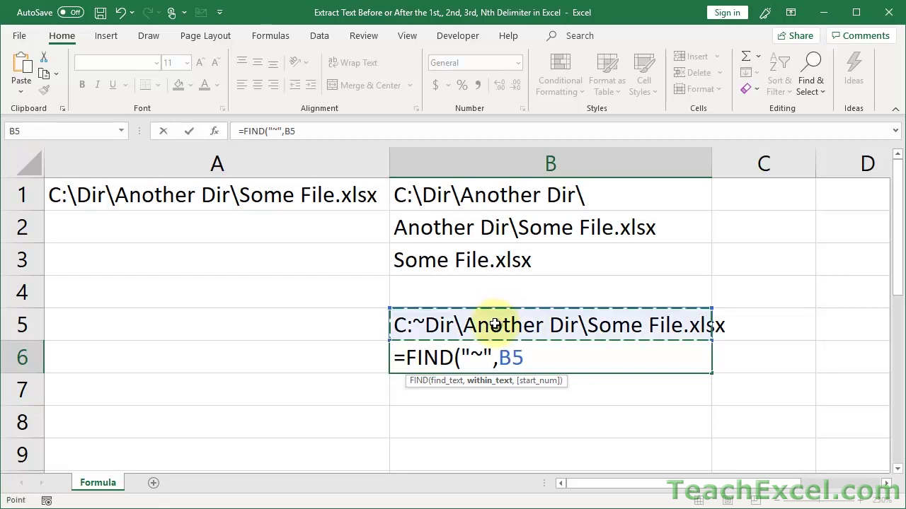
pyautogui.write(')')
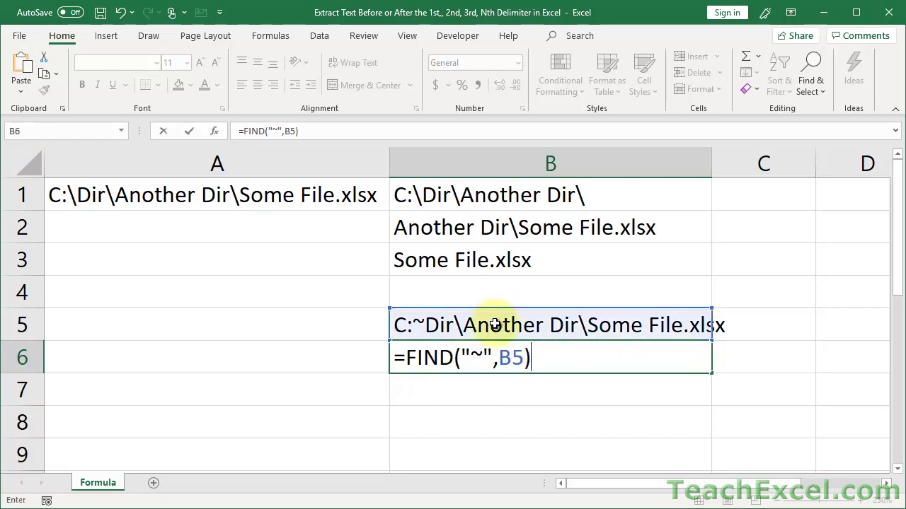
pyautogui.press('Return')
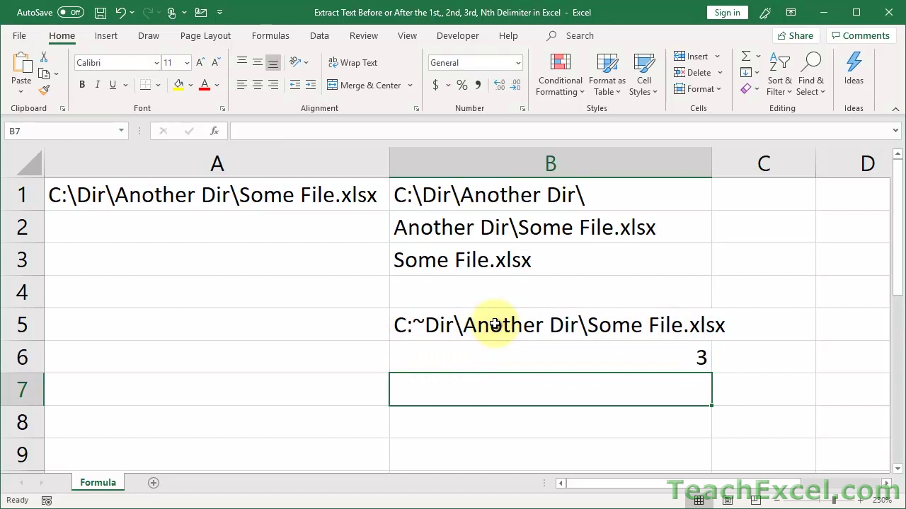
pyautogui.click(462, 352)
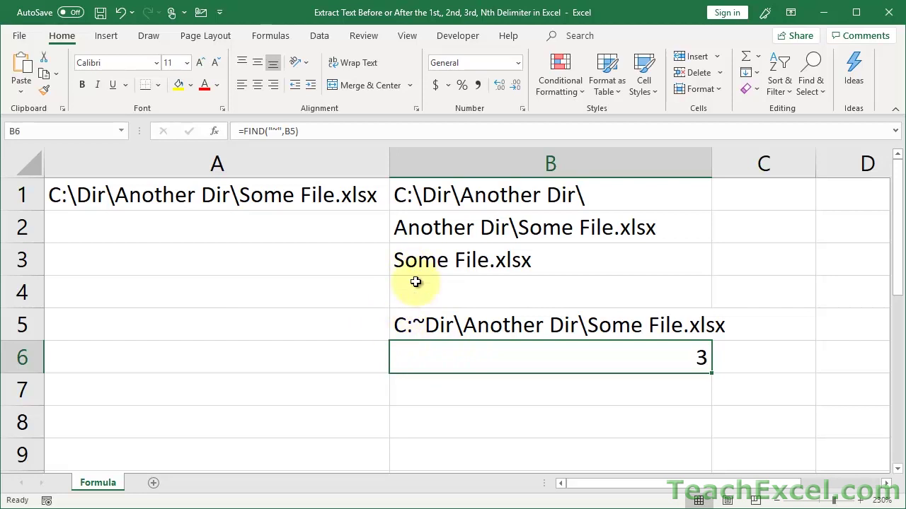
# Step: Change B5's instance number back from 1 to 3, so B6 shows 19
pyautogui.click(532, 325)
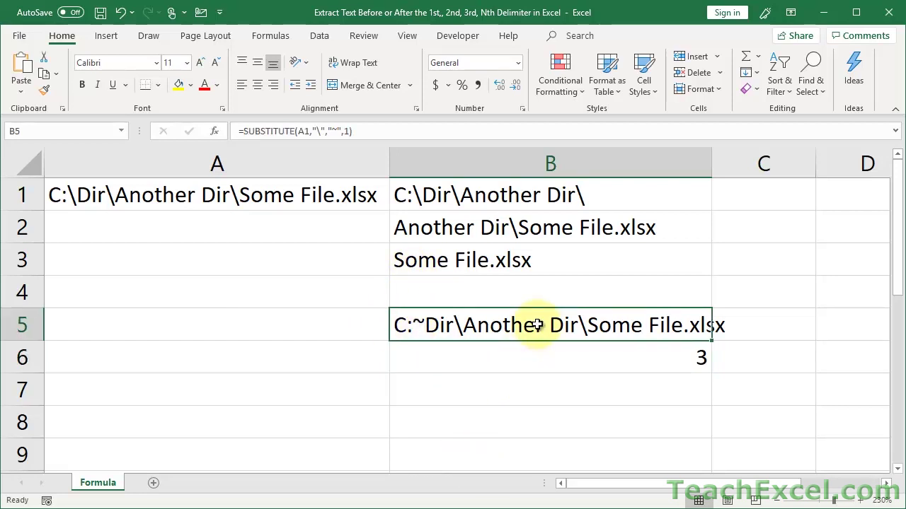
pyautogui.doubleClick(533, 325)
pyautogui.click(642, 324)
pyautogui.press('Delete')
pyautogui.write('3')
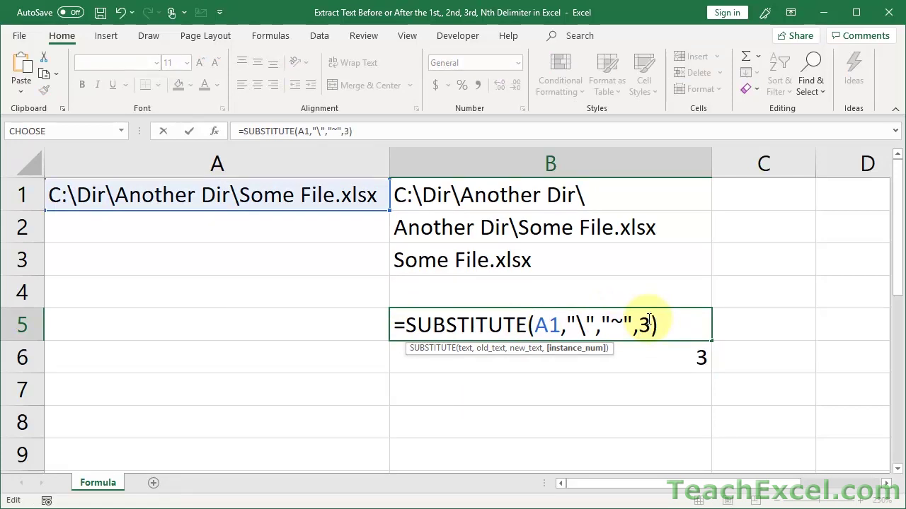
pyautogui.press('Return')
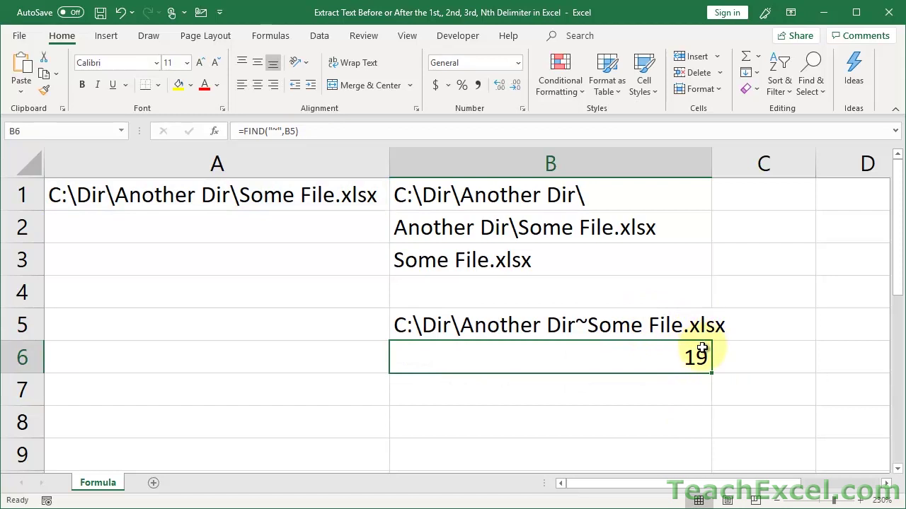
pyautogui.click(525, 385)
# Step: Cancel the B7 entry and review the FIND portion of B1's formula without changes
pyautogui.write('=')
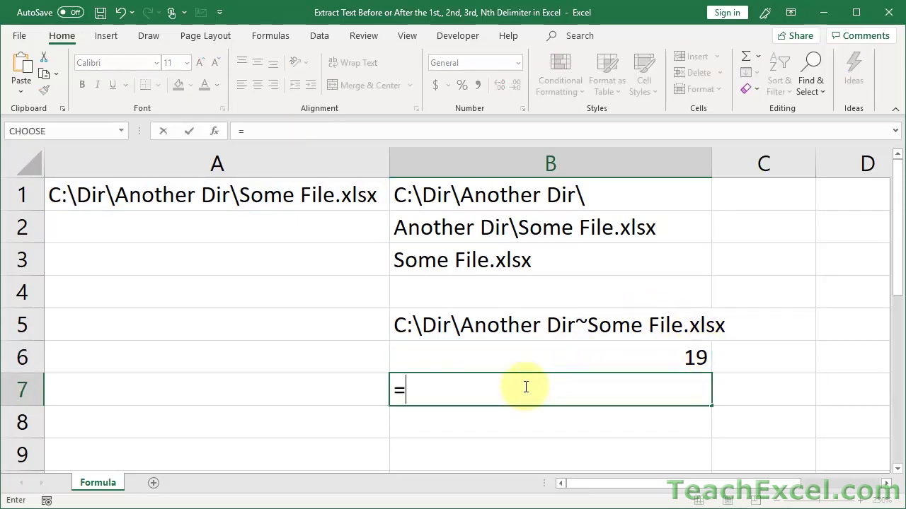
pyautogui.press('Escape')
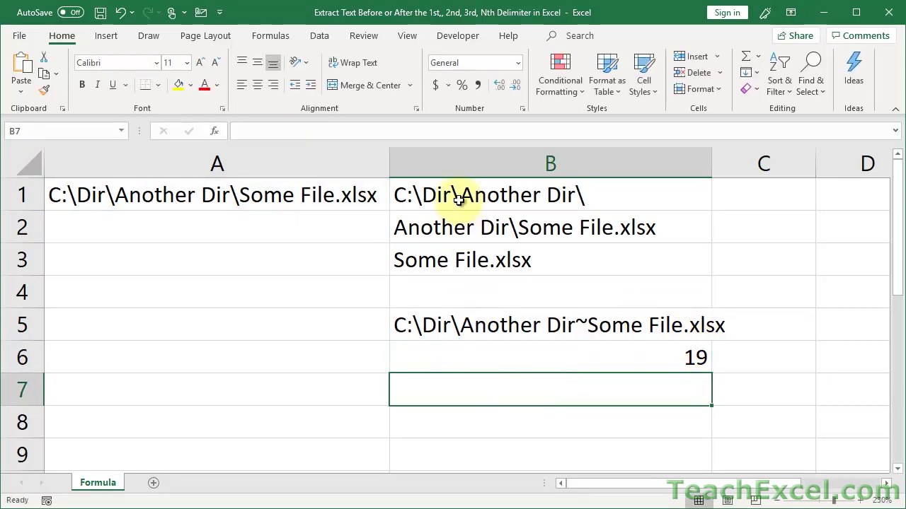
pyautogui.doubleClick(487, 192)
pyautogui.moveTo(489, 192); pyautogui.dragTo(844, 196)
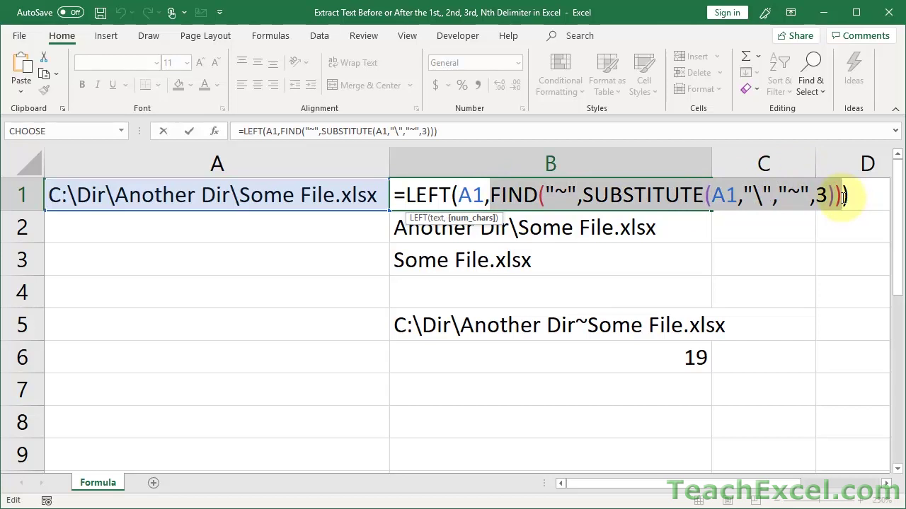
pyautogui.press('Escape')
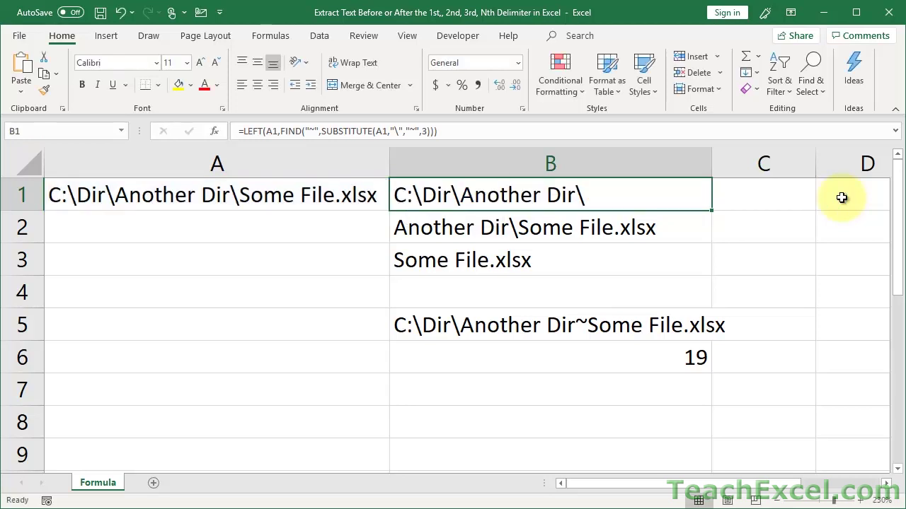
# Step: Enter =LEFT(A1,B6) in B7, returning C:\Dir\Another Dir\
pyautogui.click(412, 388)
pyautogui.write('=left')
pyautogui.press('Tab')
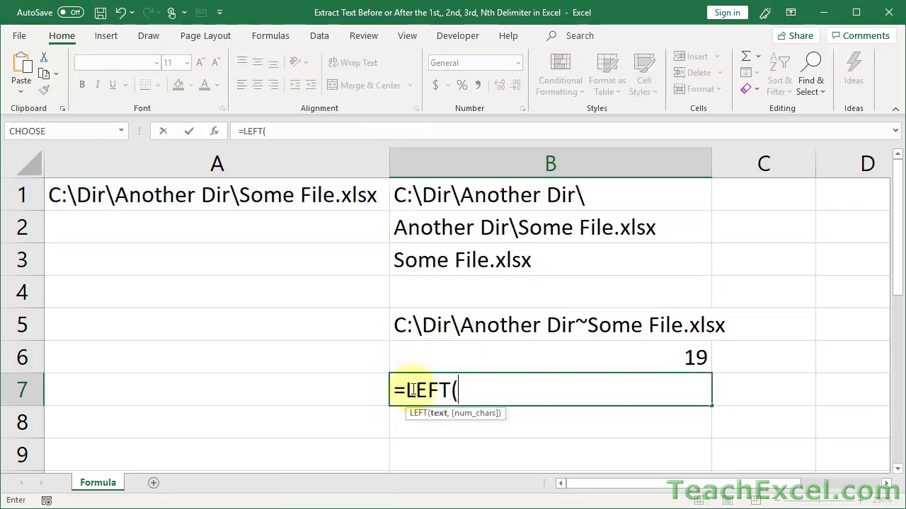
pyautogui.click(164, 195)
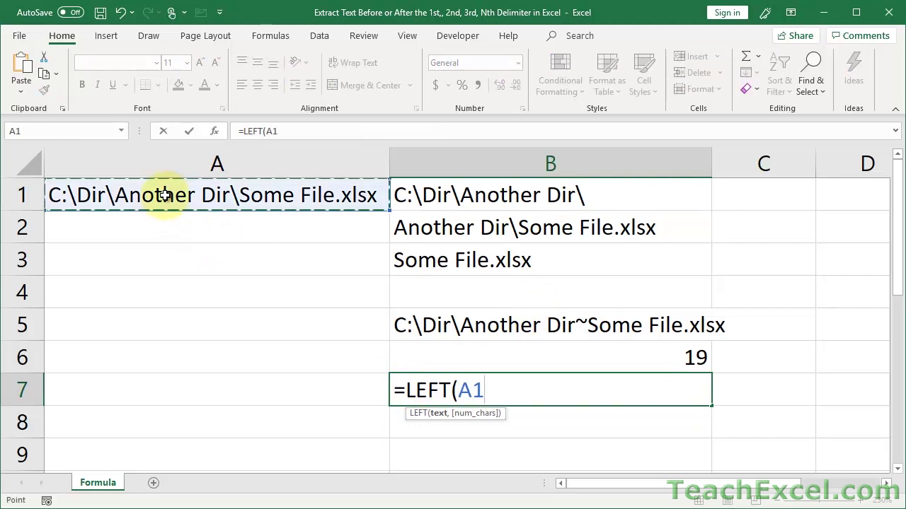
pyautogui.write(',')
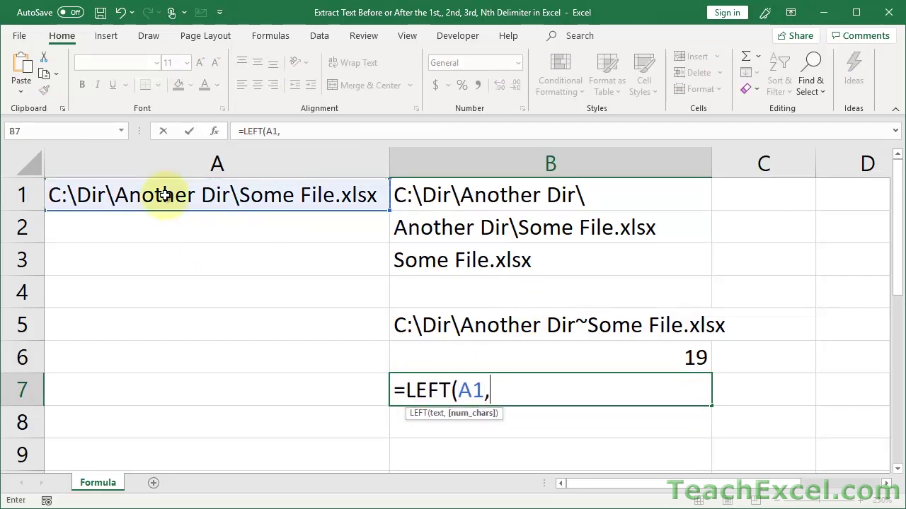
pyautogui.click(572, 364)
pyautogui.hotkey('ctrl', 'Return')
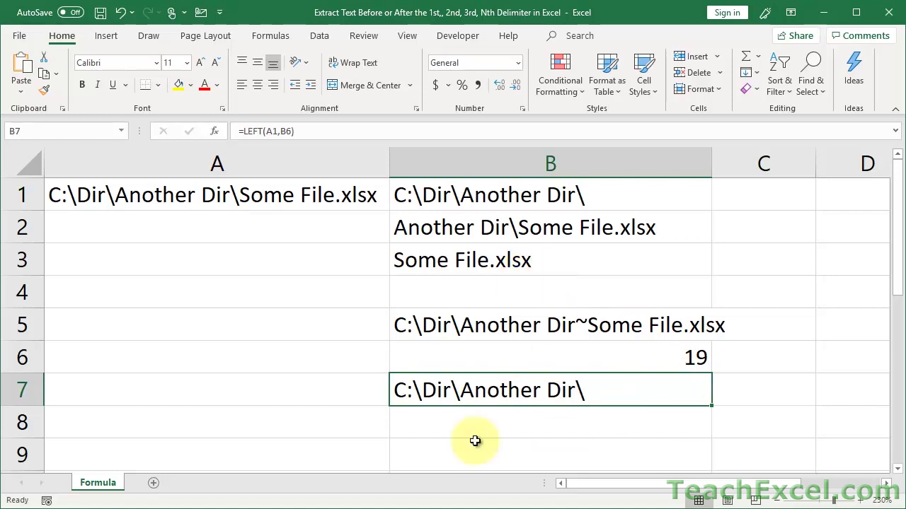
pyautogui.click(555, 330)
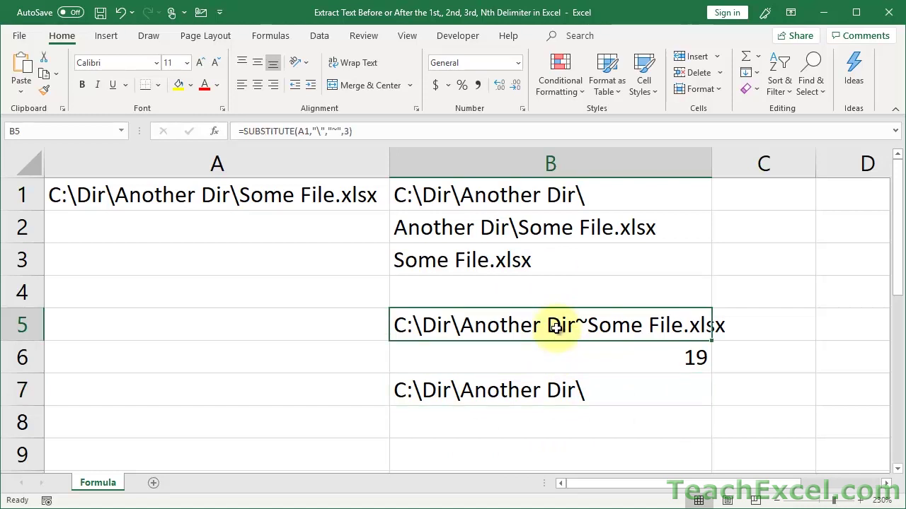
pyautogui.press('Down')
pyautogui.press('Down')
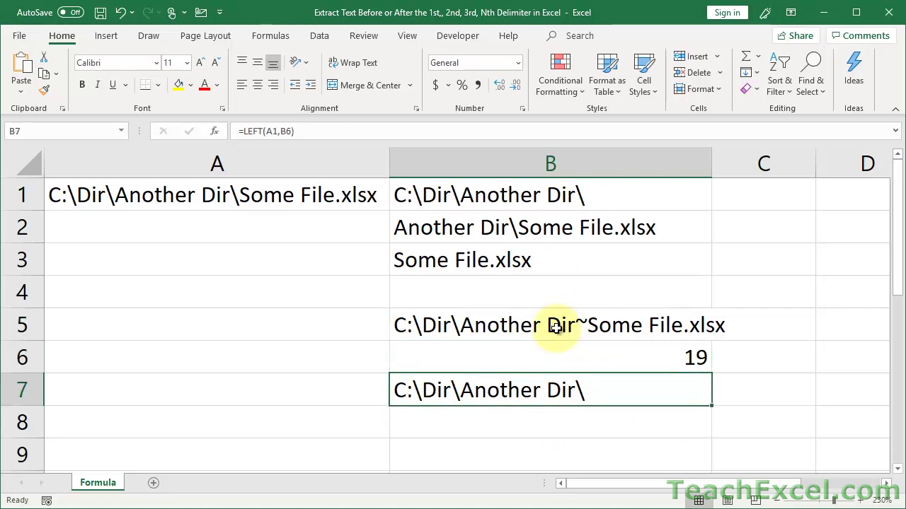
# Step: Append -1 to B6's formula, making it =FIND("~",B5)-1
pyautogui.click(587, 357)
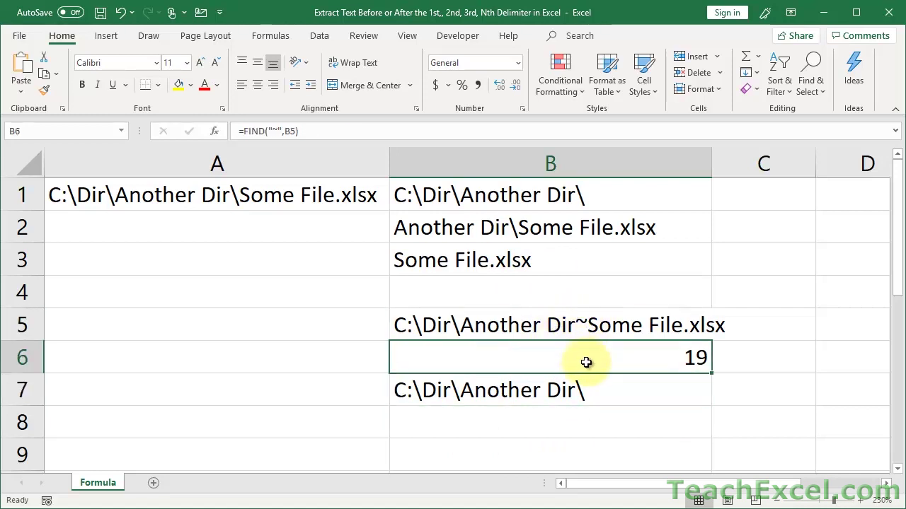
pyautogui.doubleClick(692, 357)
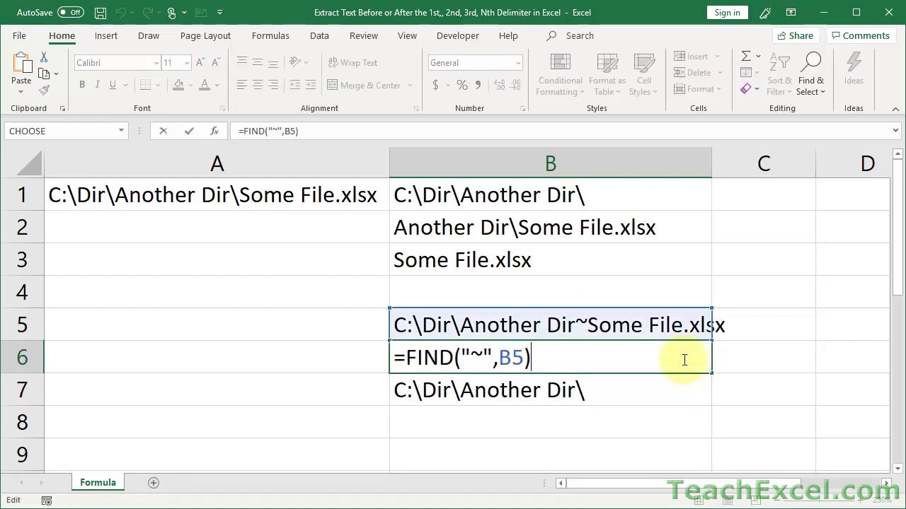
pyautogui.write('-1')
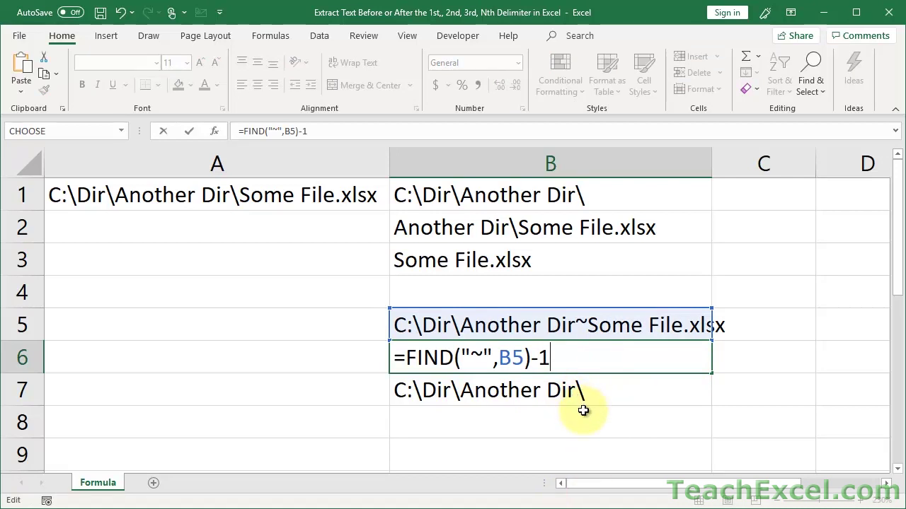
pyautogui.press('Return')
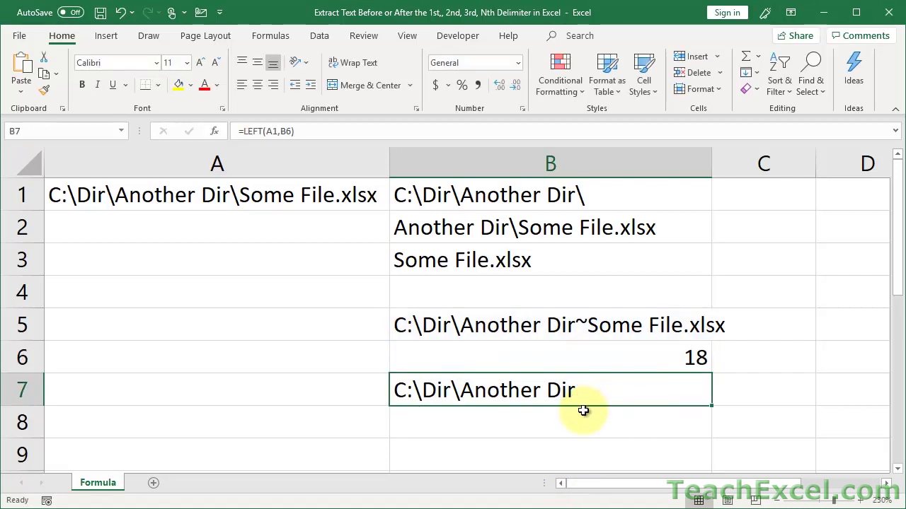
pyautogui.click(609, 358)
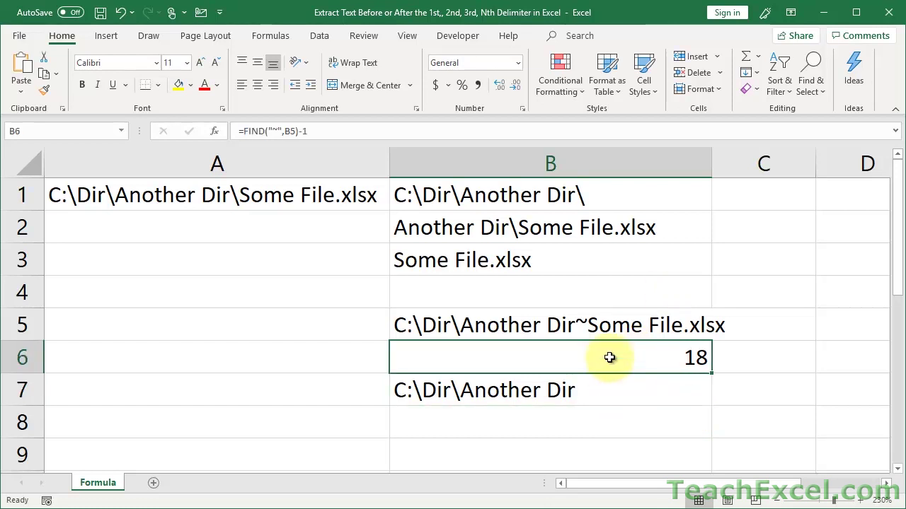
pyautogui.doubleClick(609, 358)
pyautogui.press('Escape')
# Step: Add -1 before B1's final parenthesis so it drops the trailing backslash
pyautogui.doubleClick(510, 198)
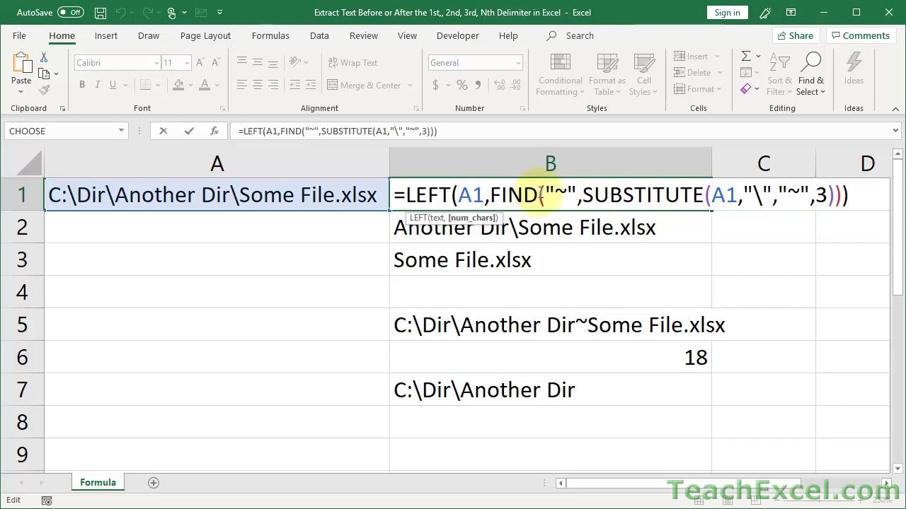
pyautogui.click(543, 194)
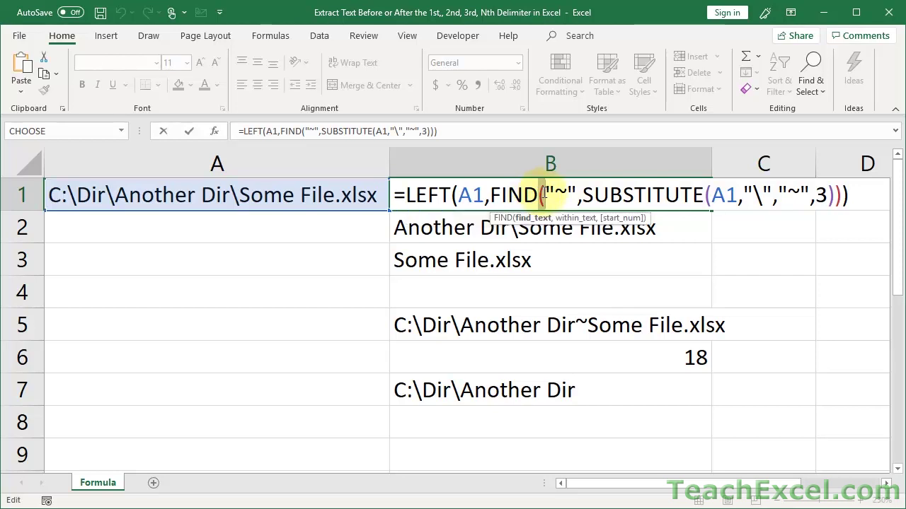
pyautogui.click(844, 196)
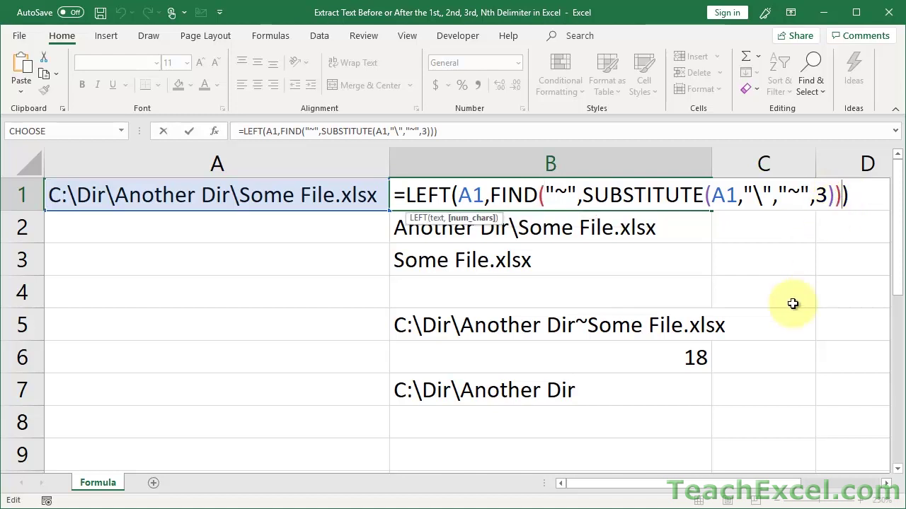
pyautogui.write('-1')
pyautogui.press('Return')
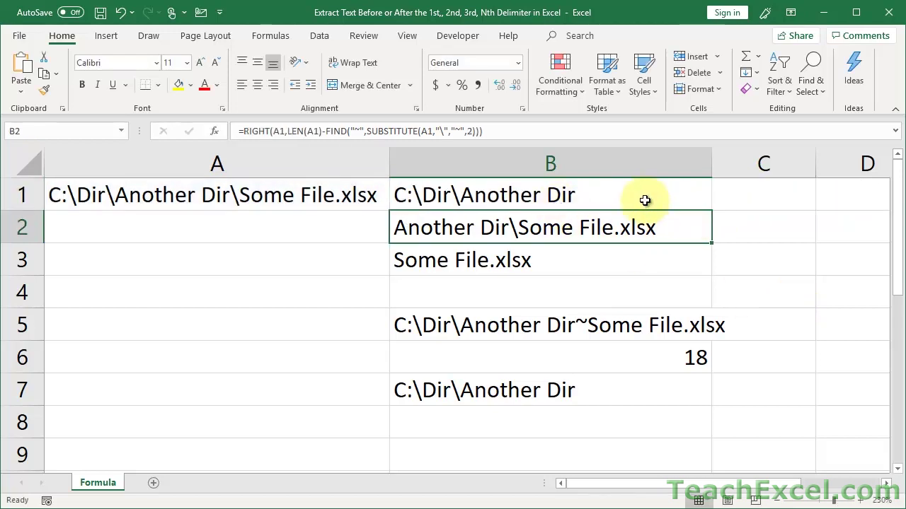
pyautogui.doubleClick(639, 196)
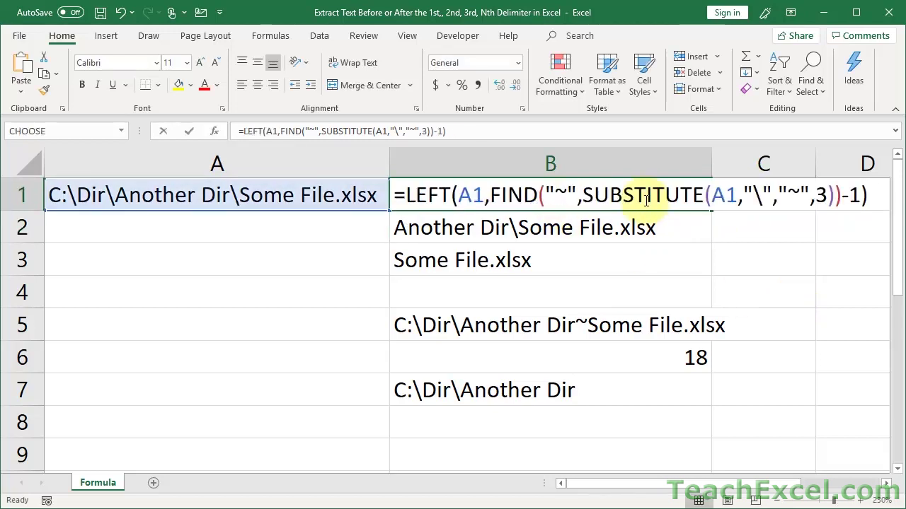
# Step: Delete the -1 from B1's formula, restoring =LEFT(A1,FIND("~",SUBSTITUTE(A1,"\","~",3)))
pyautogui.click(861, 194)
pyautogui.press('BackSpace')
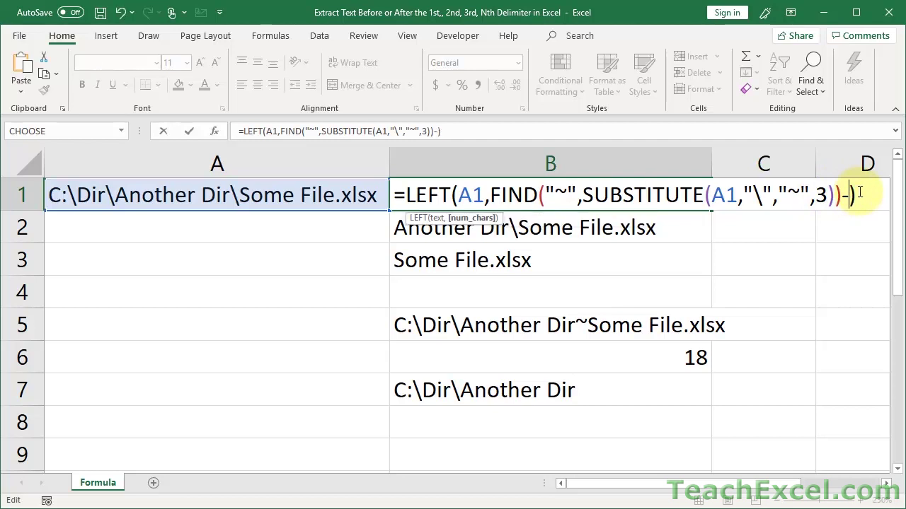
pyautogui.press('BackSpace')
pyautogui.press('Return')
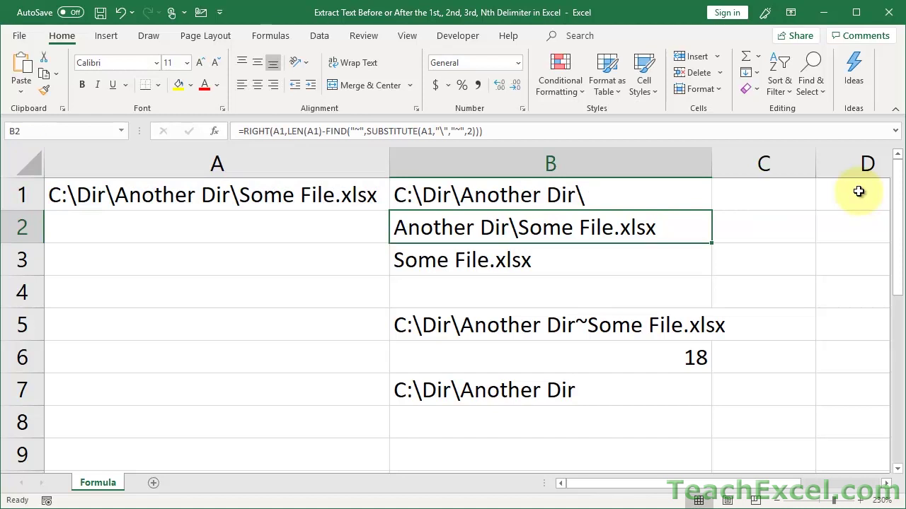
pyautogui.click(582, 186)
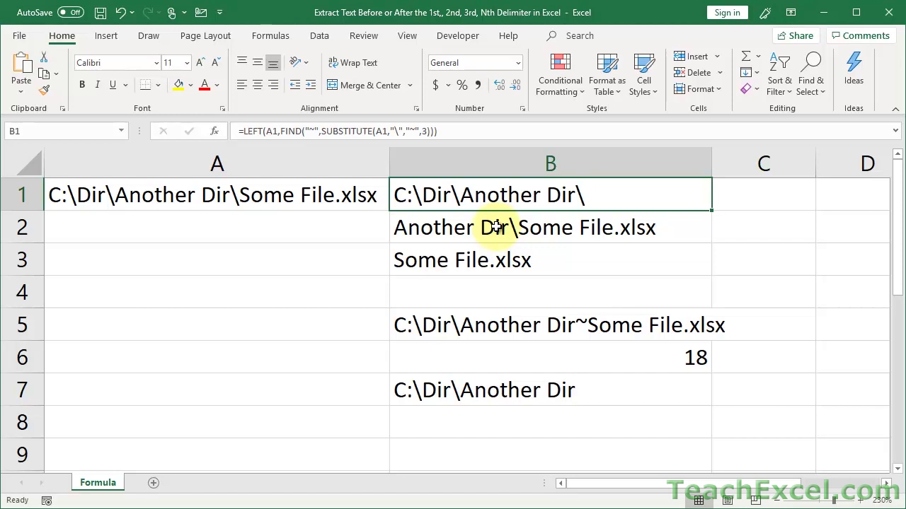
# Step: Narrow column A so B2's full RIGHT formula fits on one line, then reopen B2 for editing
pyautogui.click(398, 228)
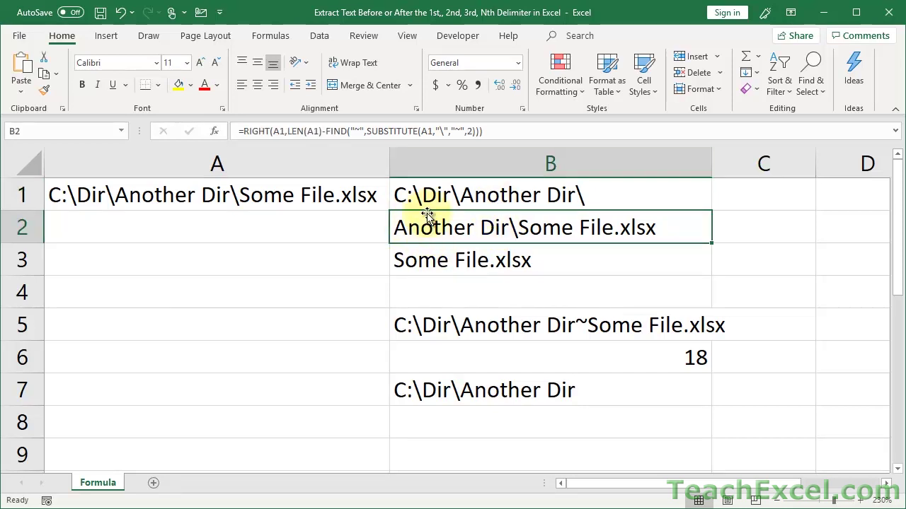
pyautogui.doubleClick(417, 227)
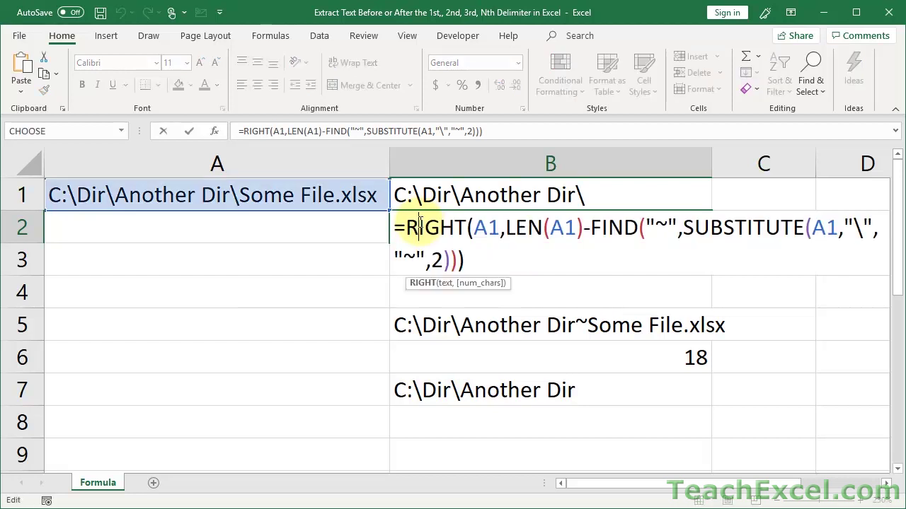
pyautogui.press('Escape')
pyautogui.moveTo(389, 168); pyautogui.dragTo(323, 175)
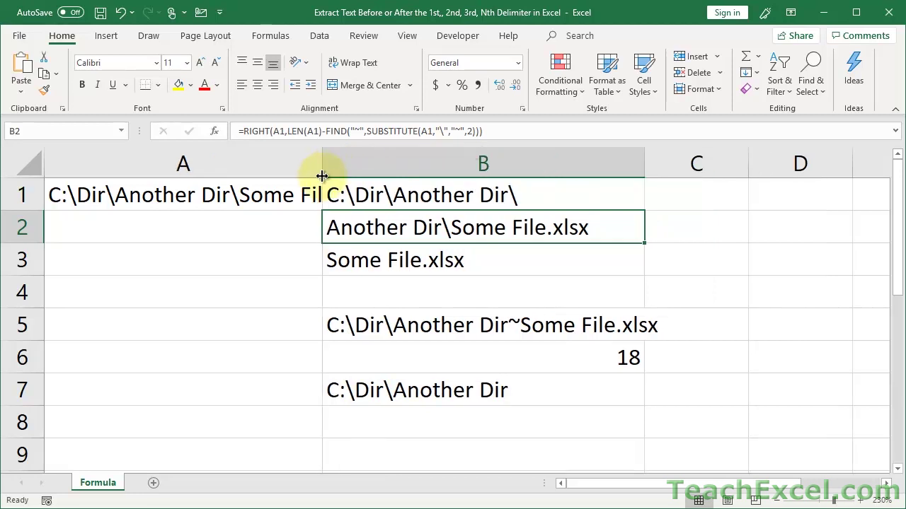
pyautogui.doubleClick(390, 232)
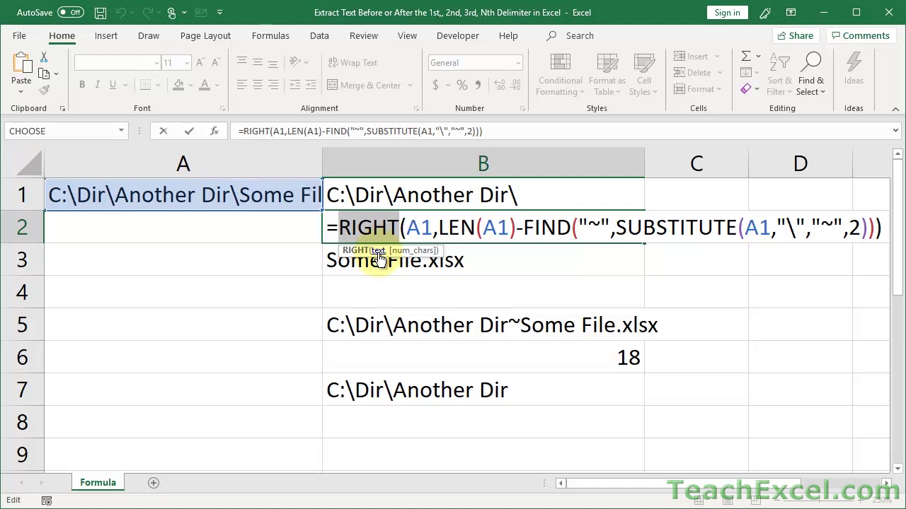
# Step: Highlight the LEN(A1) and FIND parts of B2's formula to examine its structure
pyautogui.click(418, 226)
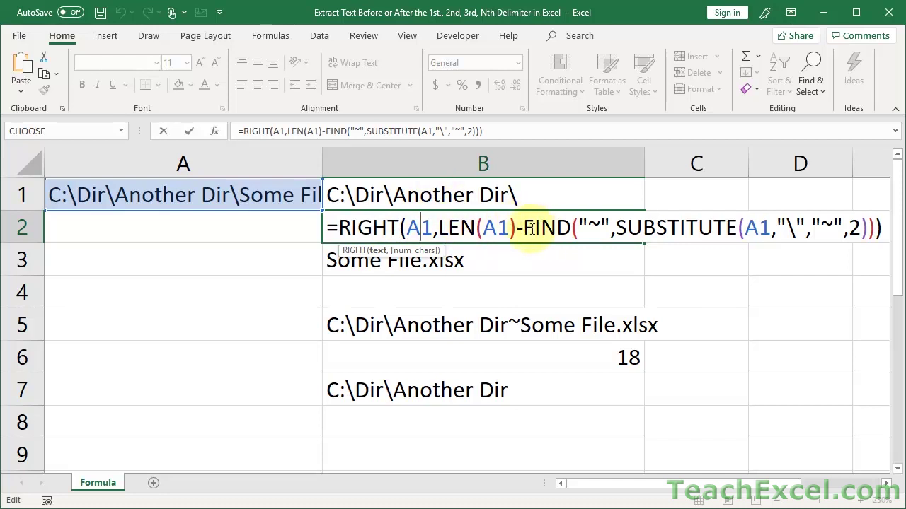
pyautogui.moveTo(521, 228); pyautogui.dragTo(874, 228)
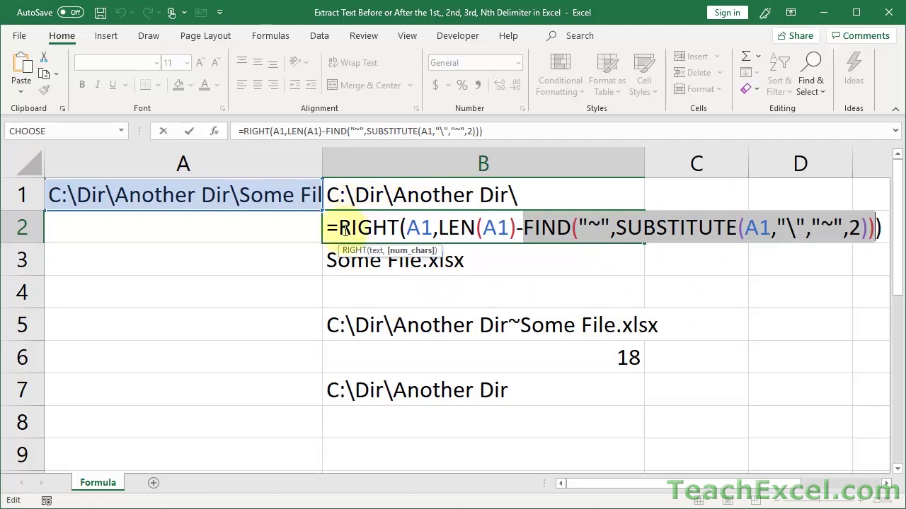
pyautogui.click(428, 227)
pyautogui.moveTo(438, 227); pyautogui.dragTo(522, 228)
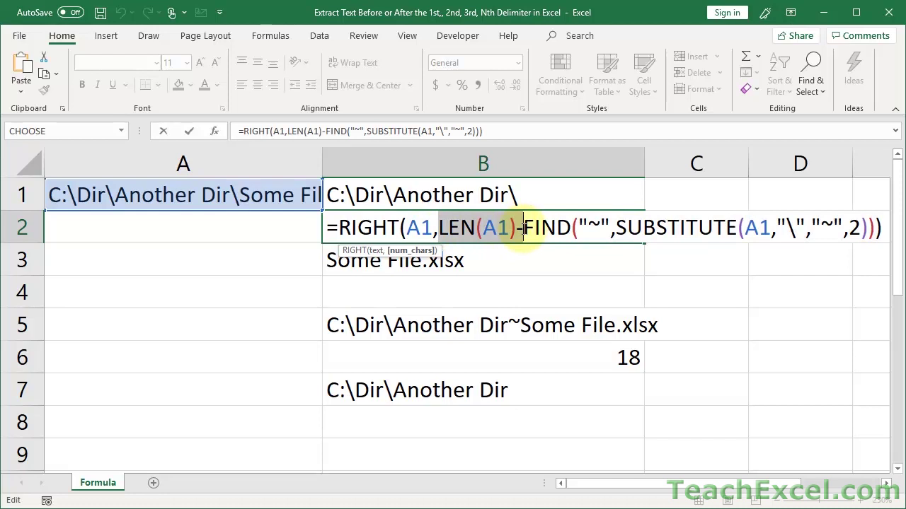
pyautogui.click(484, 226)
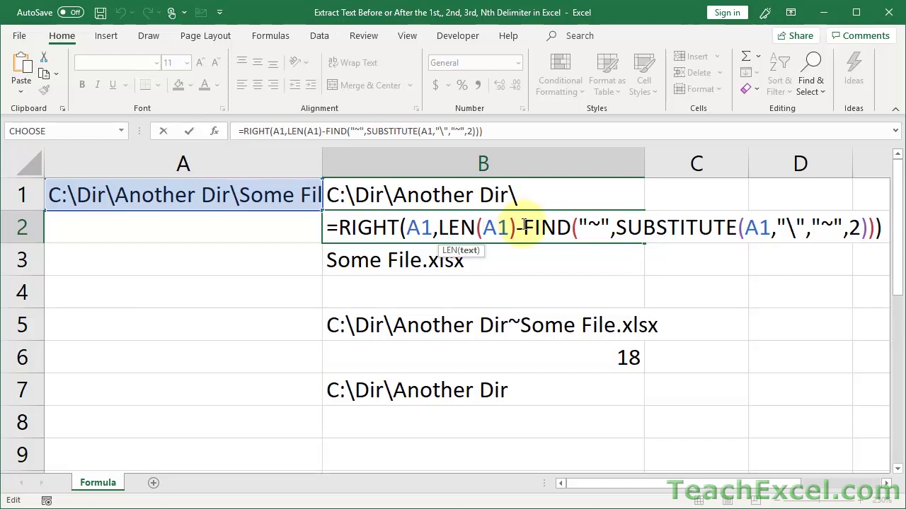
pyautogui.moveTo(524, 225); pyautogui.dragTo(580, 233)
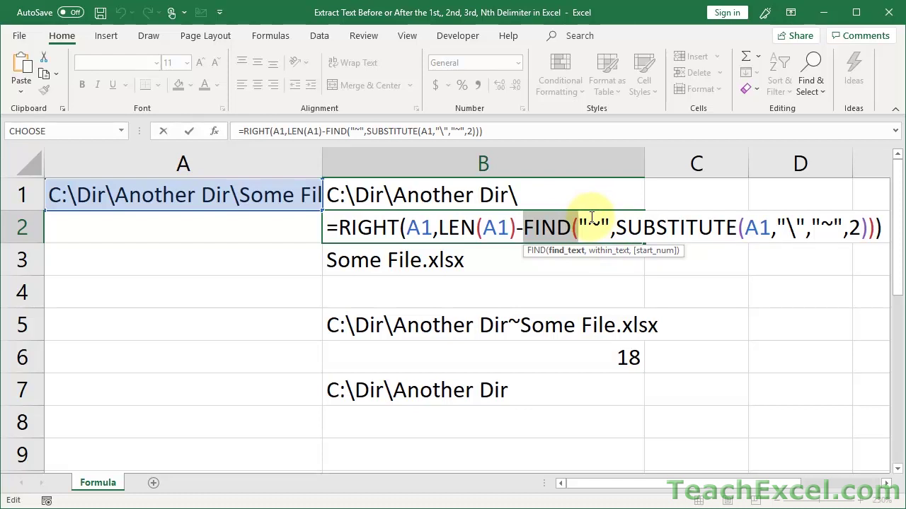
# Step: Replace FIND("~",SUBSTITUTE(A1,"\","~",2)) in B2's formula with the number 7
pyautogui.click(536, 230)
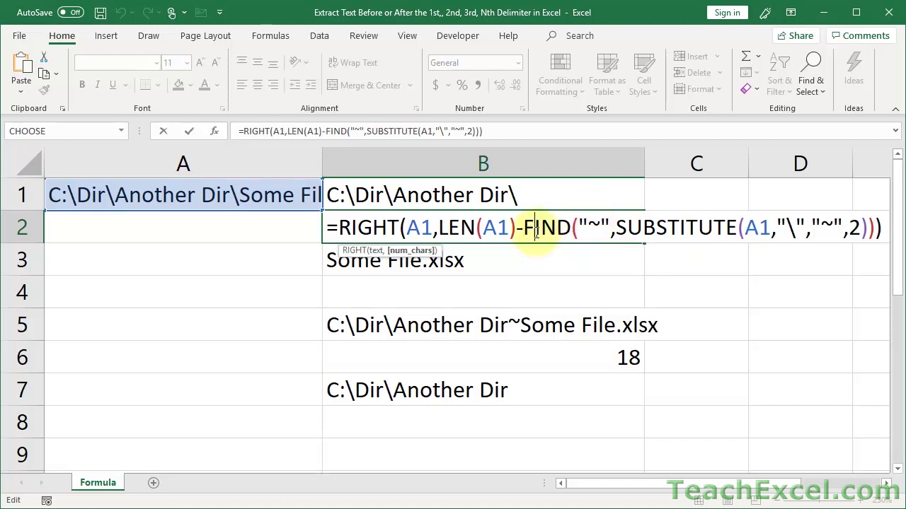
pyautogui.click(526, 229)
pyautogui.moveTo(526, 229); pyautogui.dragTo(876, 229)
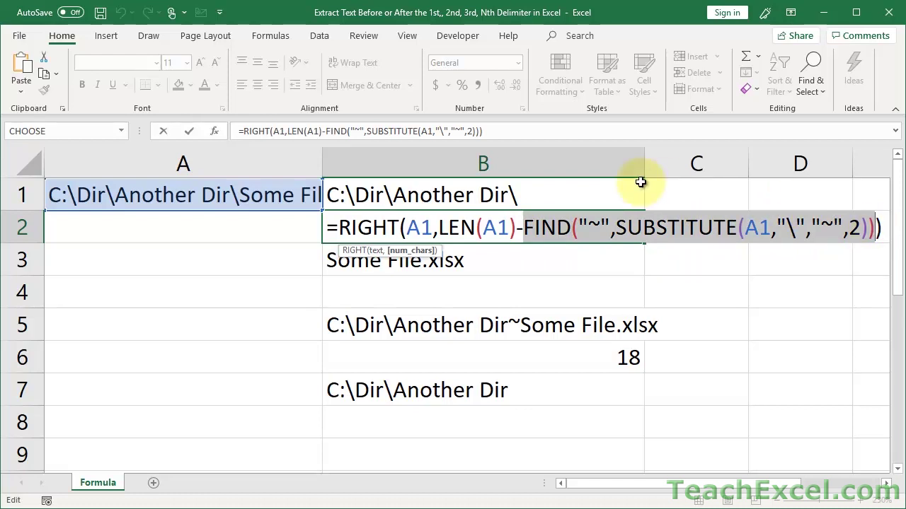
pyautogui.write('7')
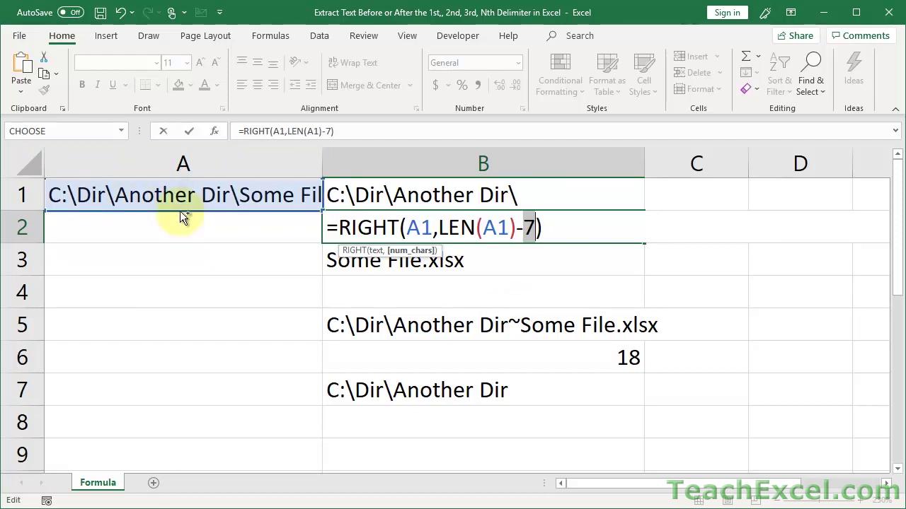
# Step: Paste the FIND expression back over the 7 in B2's formula
pyautogui.hotkey('ctrl', 'z')
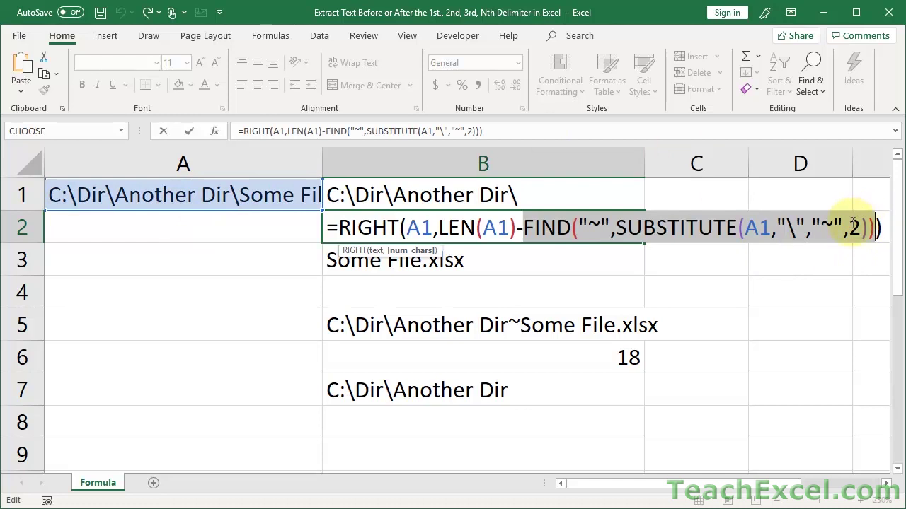
pyautogui.hotkey('ctrl', 'y')
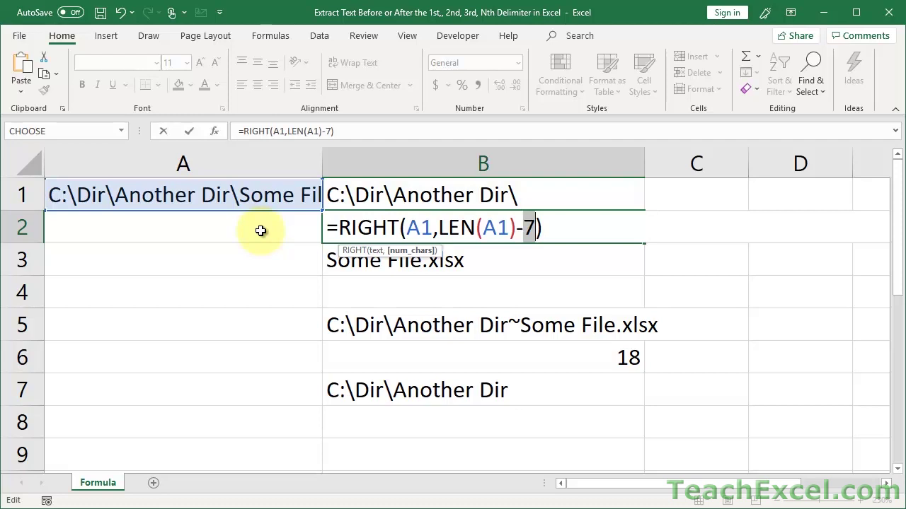
pyautogui.click(488, 234)
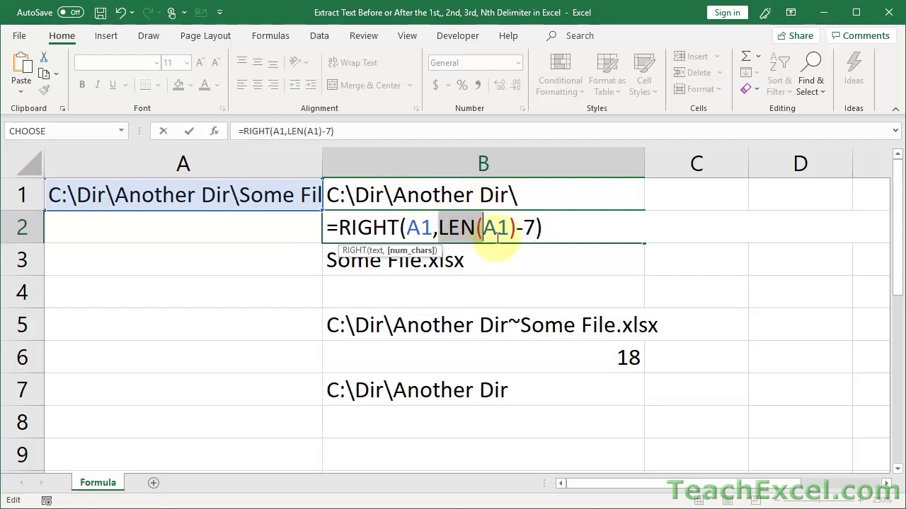
pyautogui.click(515, 234)
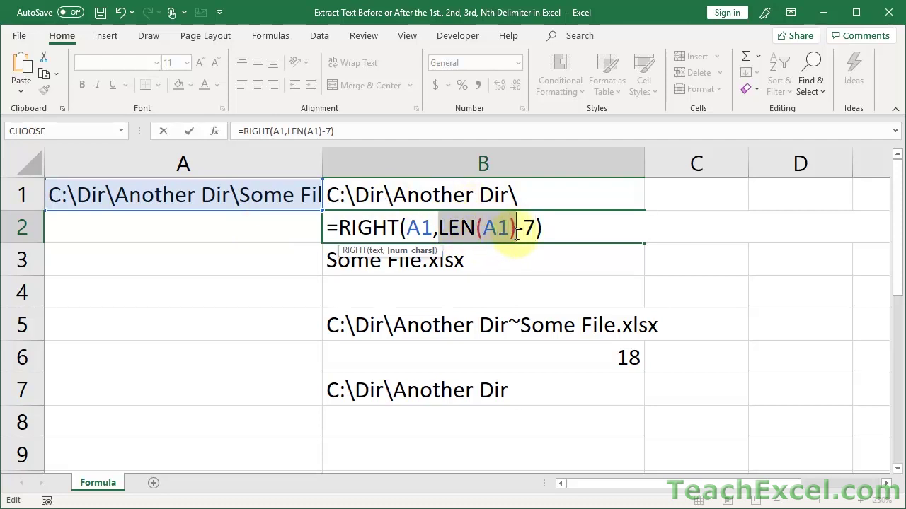
pyautogui.write('-FIND("~",SUBSTITUTE(A1,"\\","~",2))')
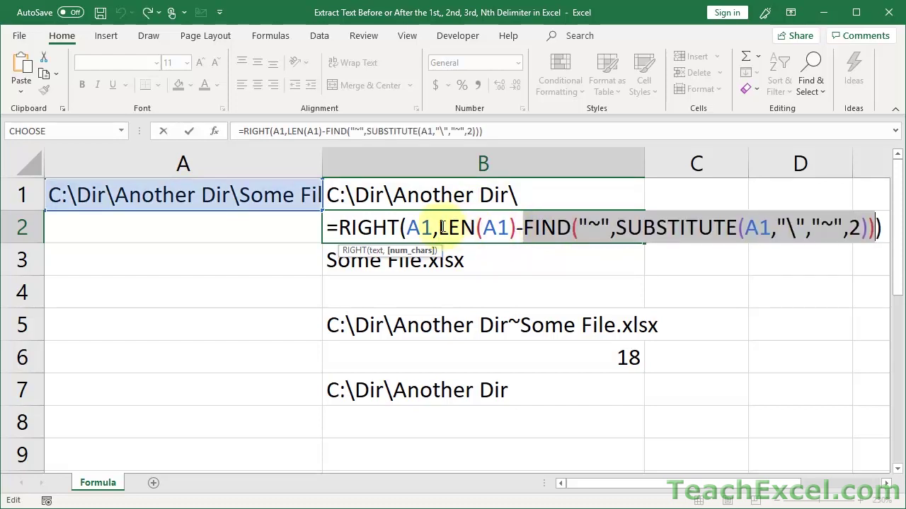
# Step: Evaluate LEN(A1) to 33 and the character-count expression to 26 with F9, restoring each afterward
pyautogui.moveTo(439, 227); pyautogui.dragTo(518, 222)
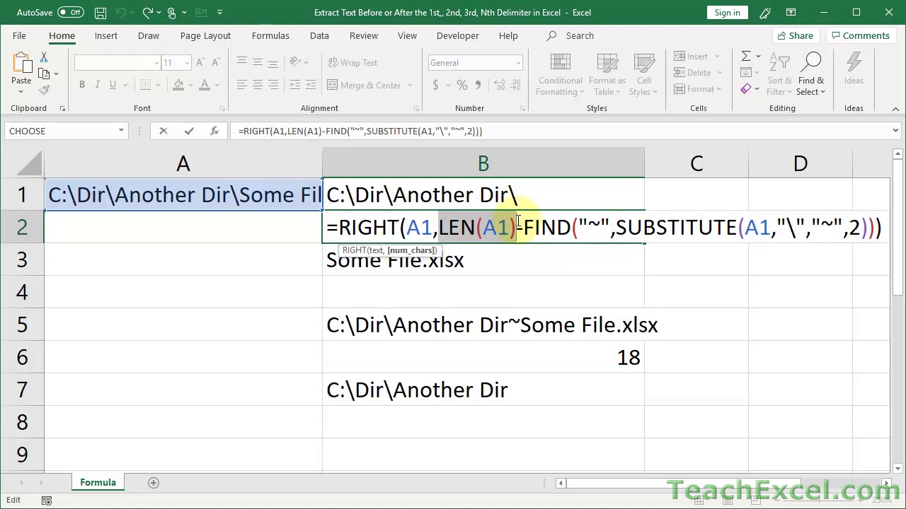
pyautogui.press('F9')
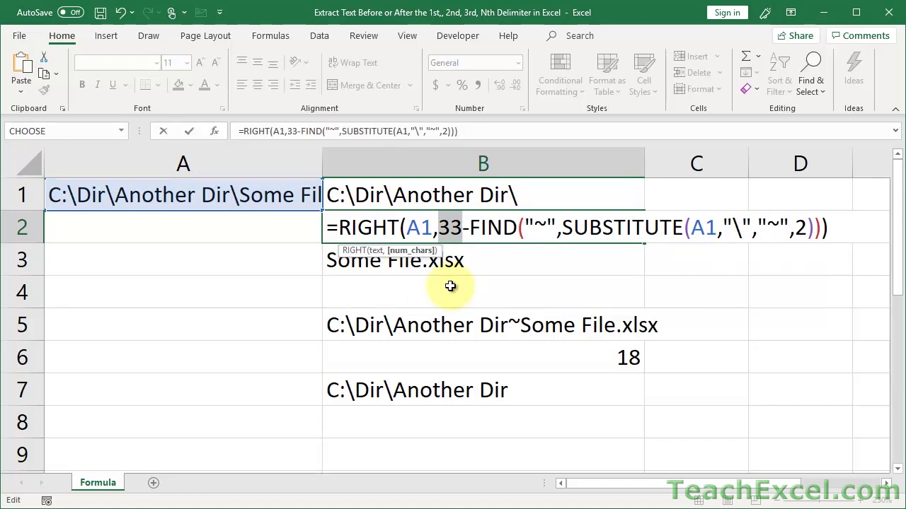
pyautogui.hotkey('ctrl', 'z')
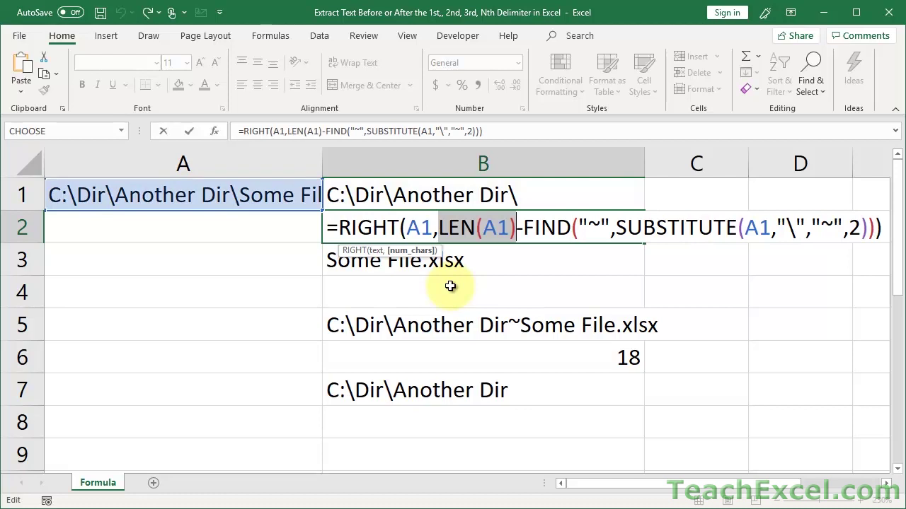
pyautogui.click(444, 228)
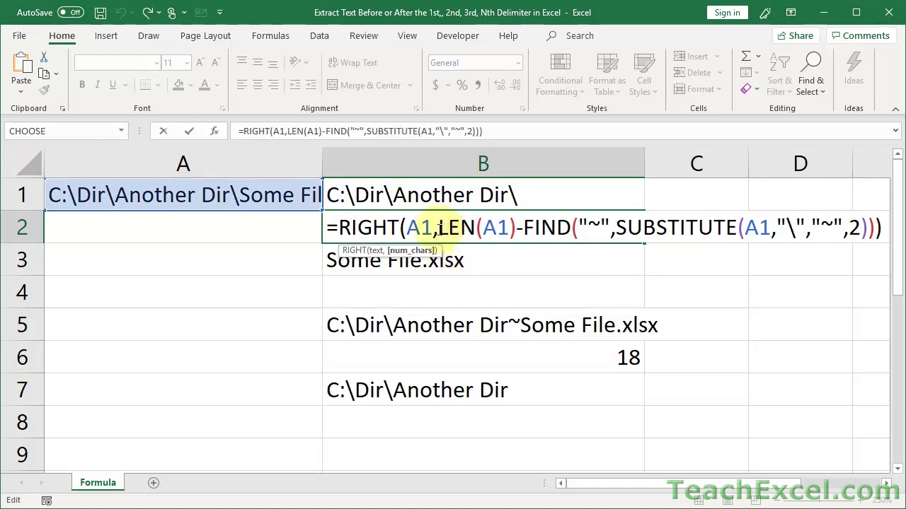
pyautogui.moveTo(438, 228); pyautogui.dragTo(877, 245)
pyautogui.press('F9')
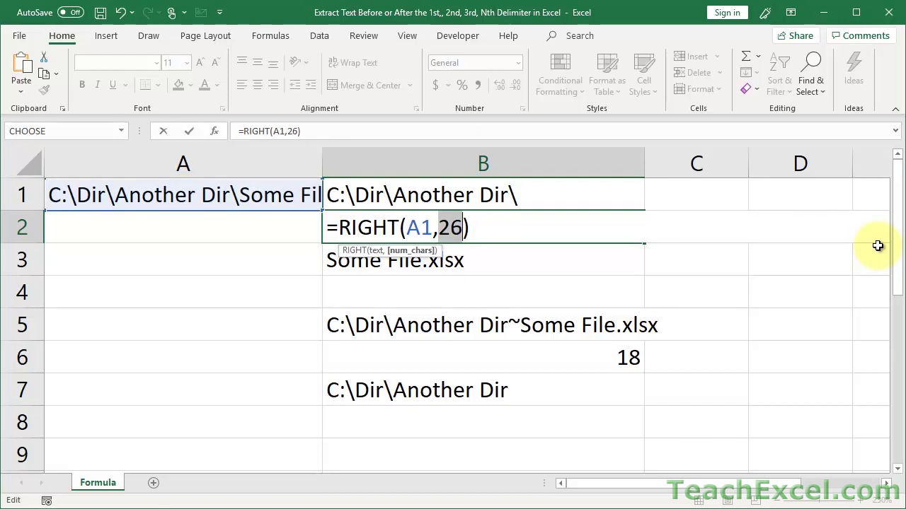
pyautogui.hotkey('ctrl', 'z')
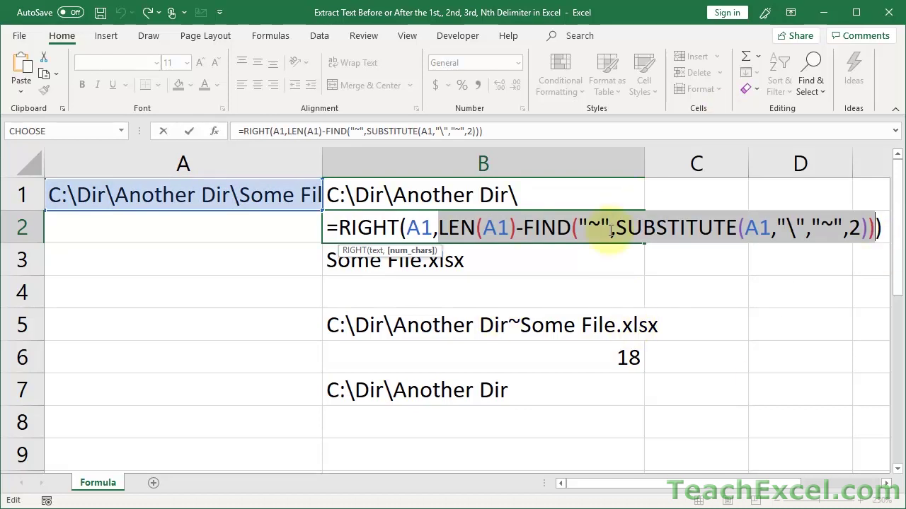
# Step: Review B2's RIGHT, LEN(A1) and FIND/SUBSTITUTE parts, then leave the cell to see its result
pyautogui.doubleClick(353, 226)
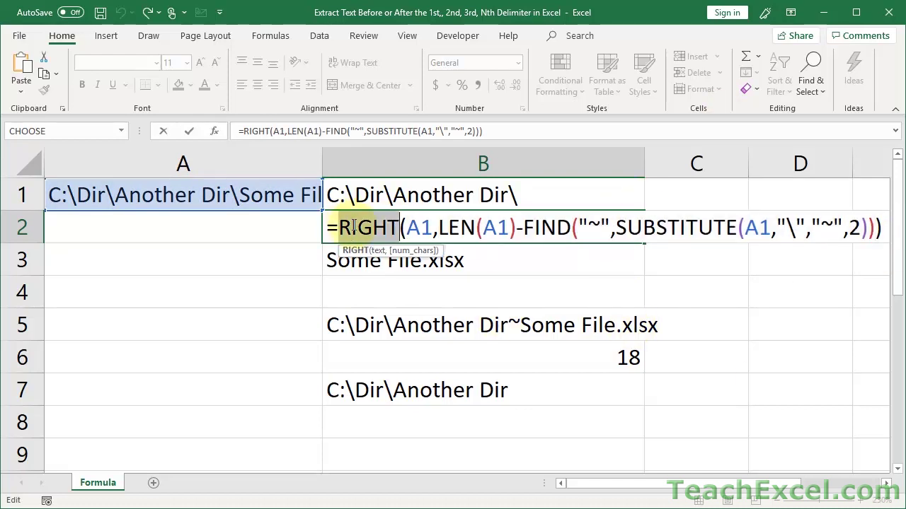
pyautogui.moveTo(439, 227); pyautogui.dragTo(519, 228)
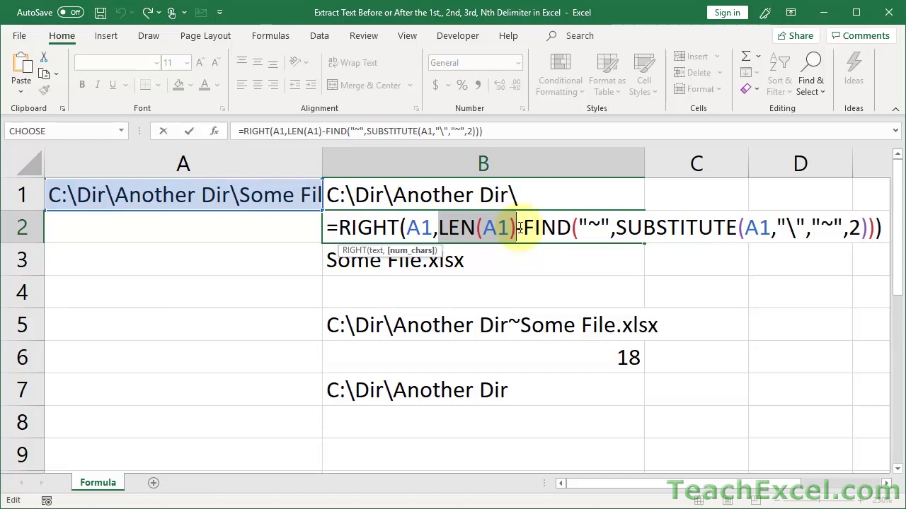
pyautogui.moveTo(522, 227); pyautogui.dragTo(876, 232)
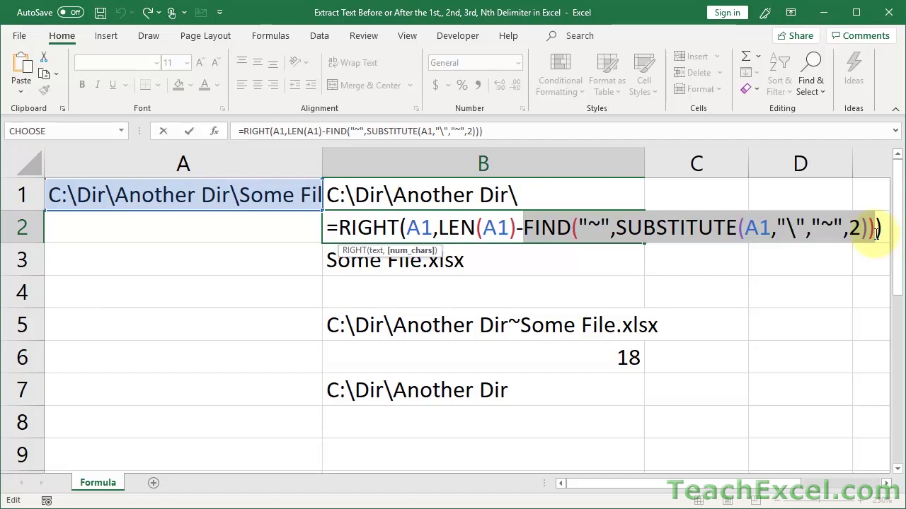
pyautogui.press('Escape')
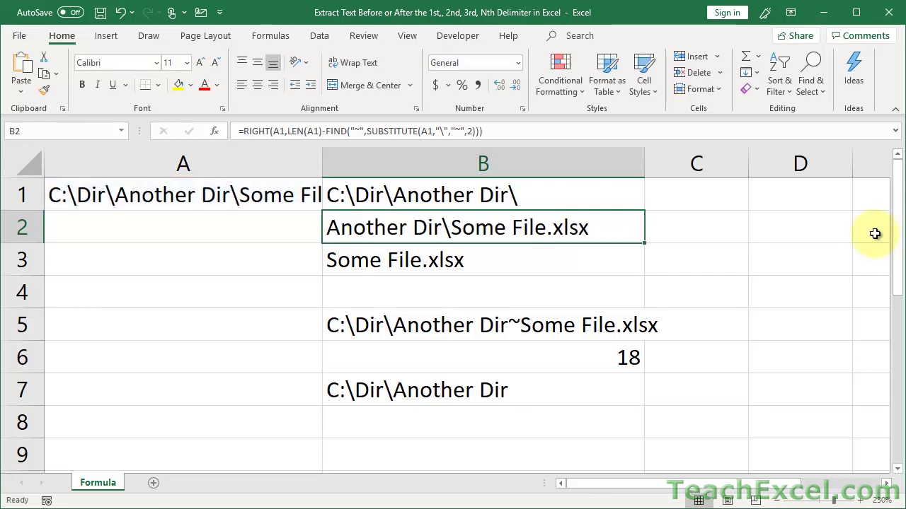
# Step: Try subtracting an extra 1 before B2's final parenthesis, then undo it
pyautogui.doubleClick(589, 228)
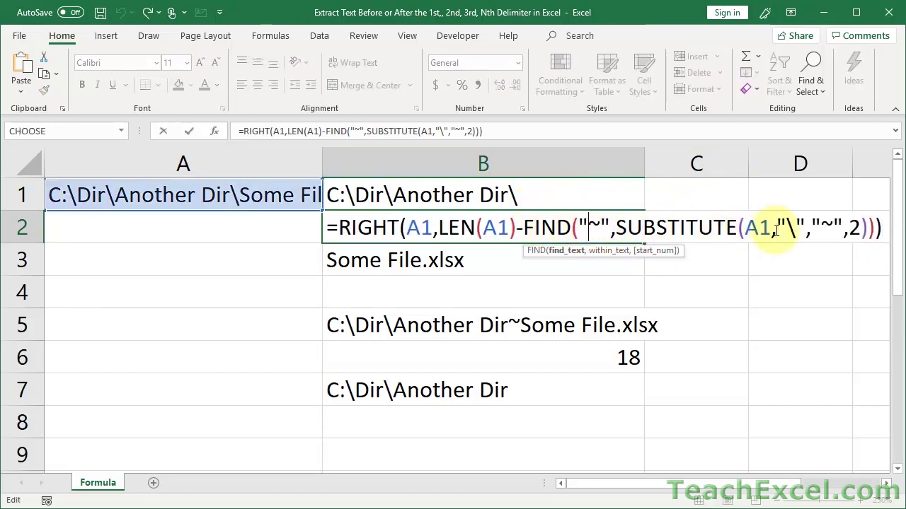
pyautogui.click(876, 227)
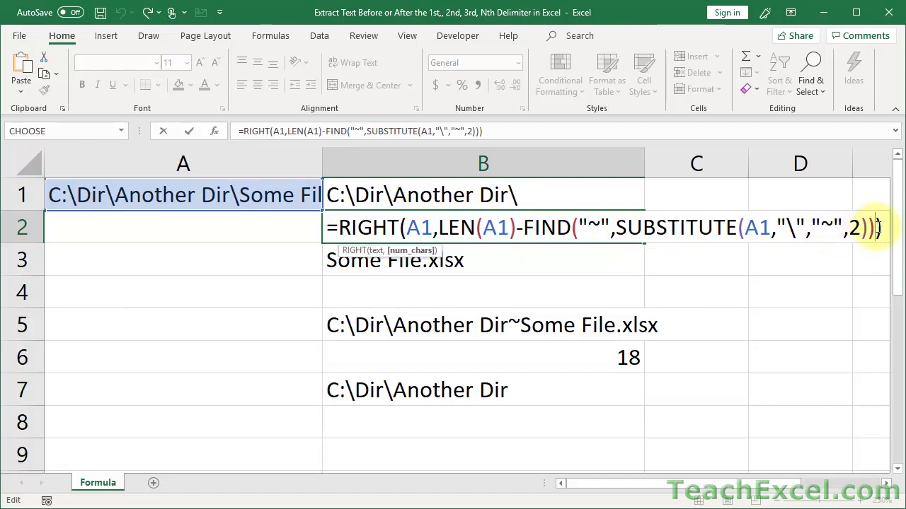
pyautogui.write('-')
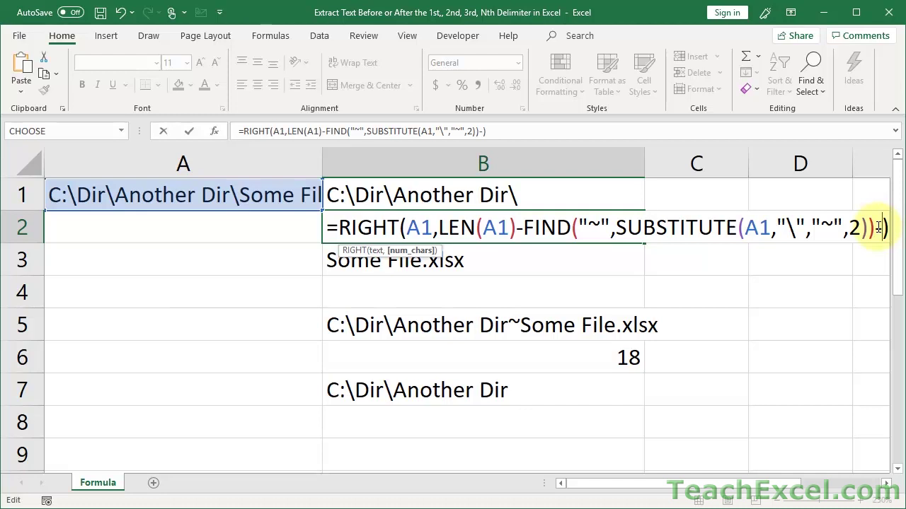
pyautogui.write('1')
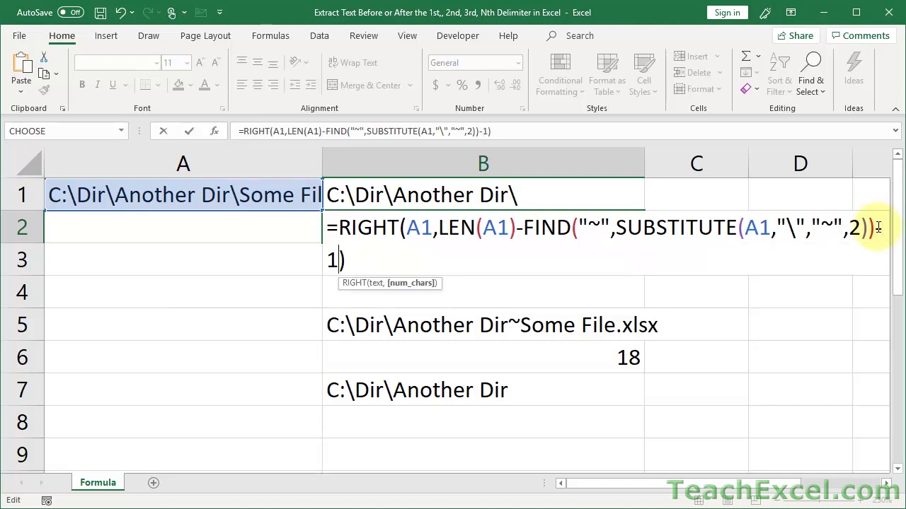
pyautogui.press('Return')
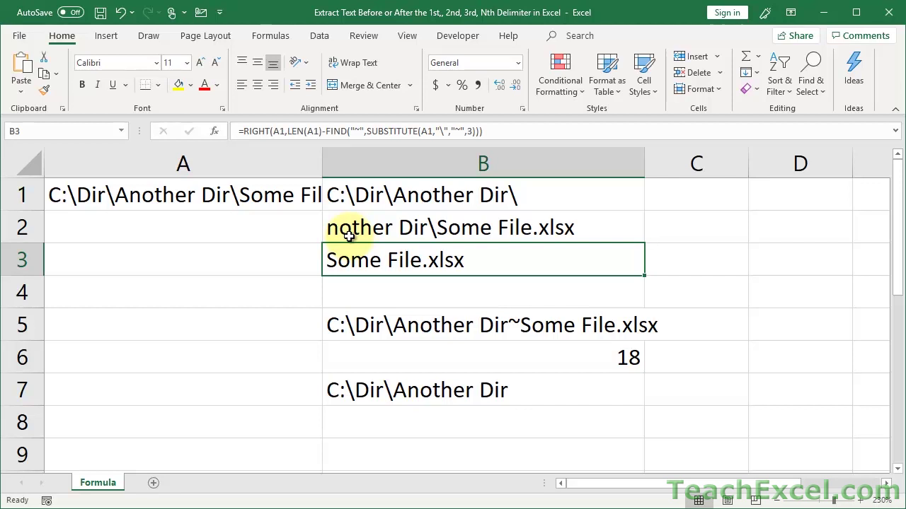
pyautogui.hotkey('ctrl', 'z')
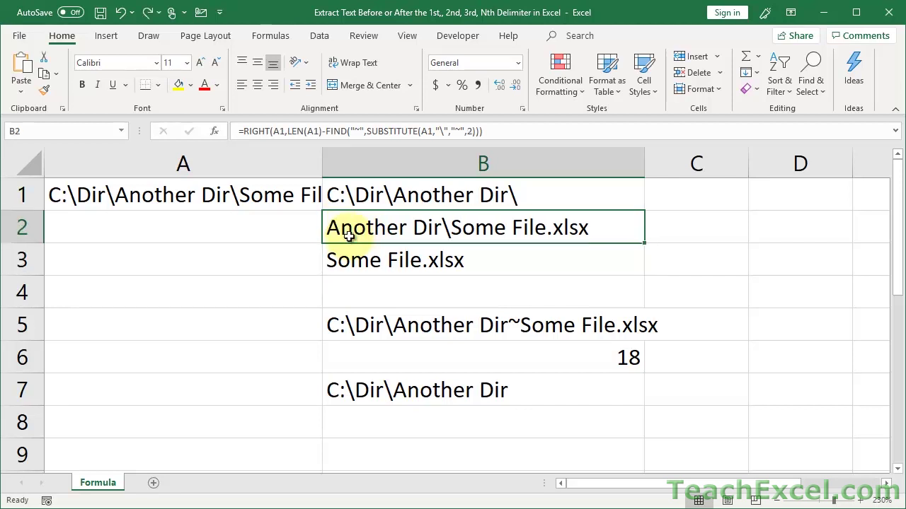
pyautogui.doubleClick(406, 230)
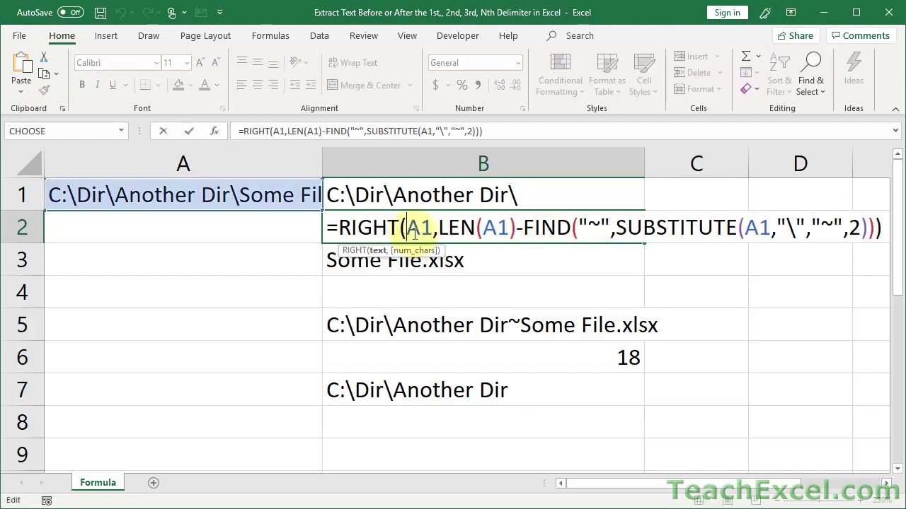
pyautogui.click(876, 228)
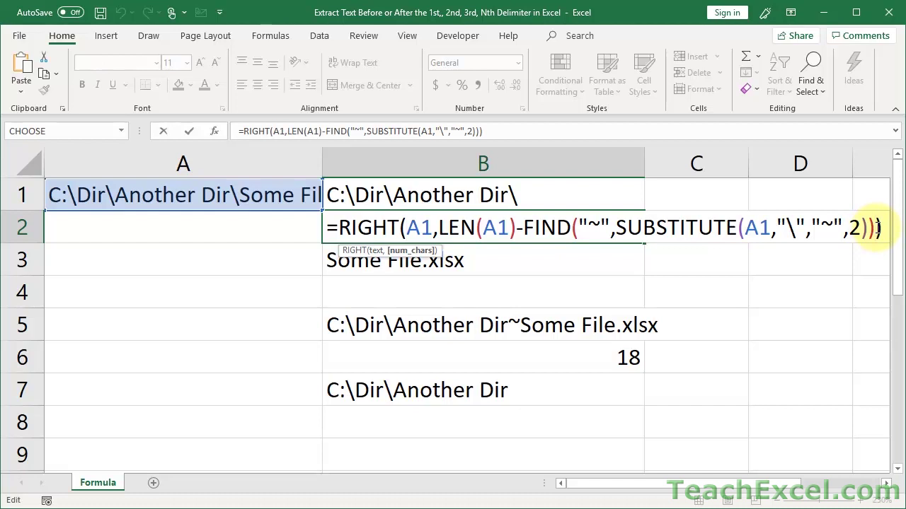
pyautogui.write('+1')
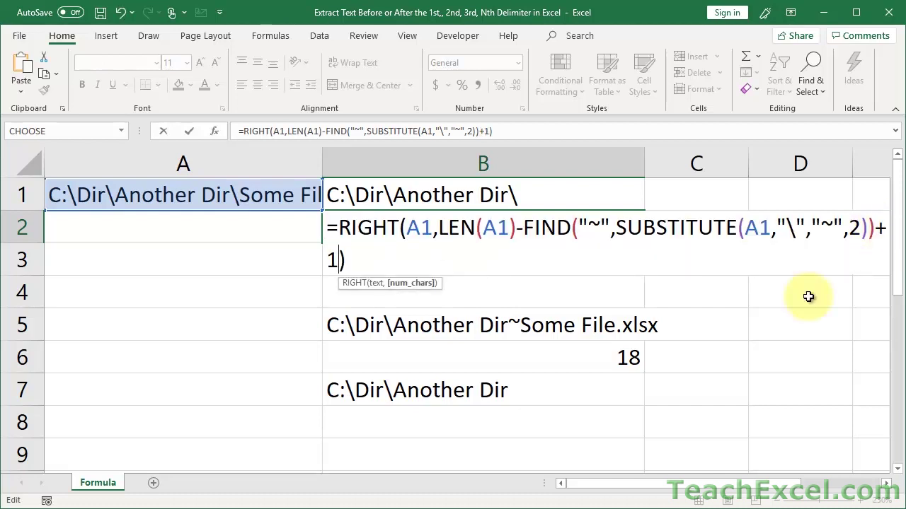
pyautogui.hotkey('ctrl', 'Return')
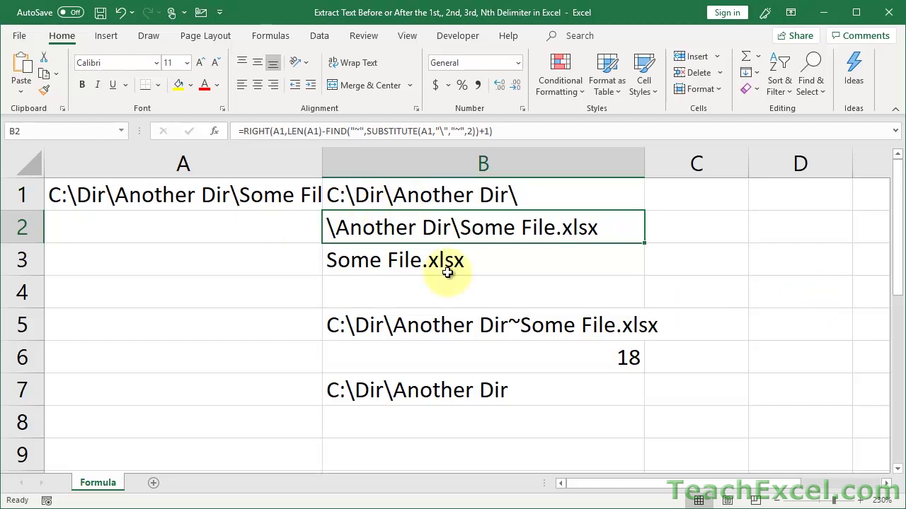
pyautogui.press('F2')
pyautogui.click(343, 260)
pyautogui.press('BackSpace')
pyautogui.press('BackSpace')
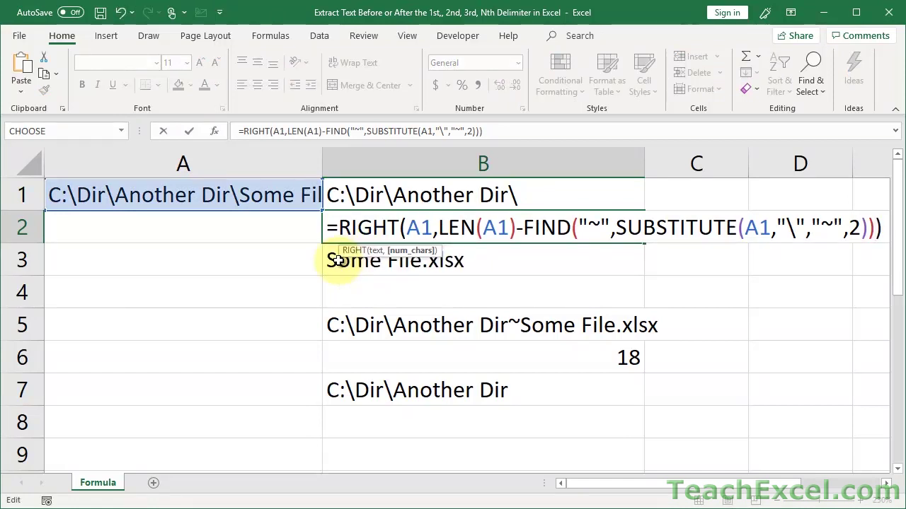
# Step: Commit B2, then open B3's formula and select SUBSTITUTE's instance number 3
pyautogui.hotkey('ctrl', 'Return')
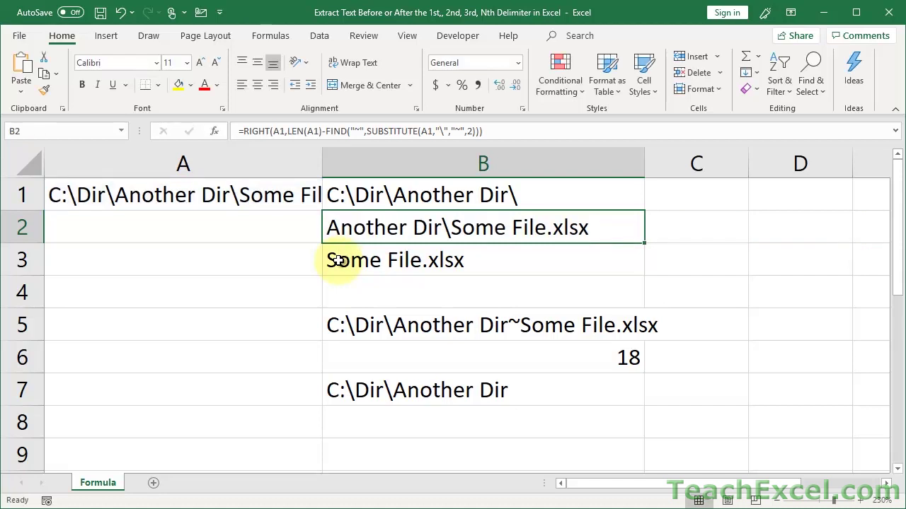
pyautogui.click(367, 263)
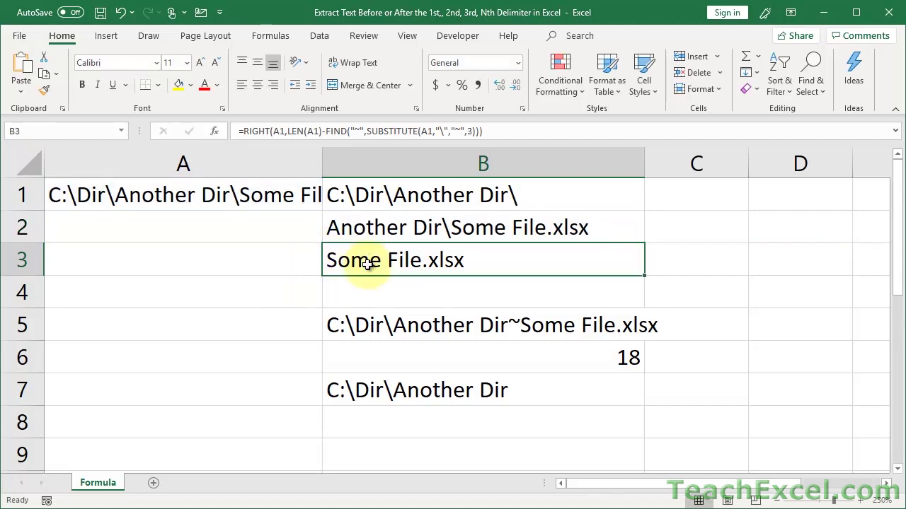
pyautogui.doubleClick(367, 263)
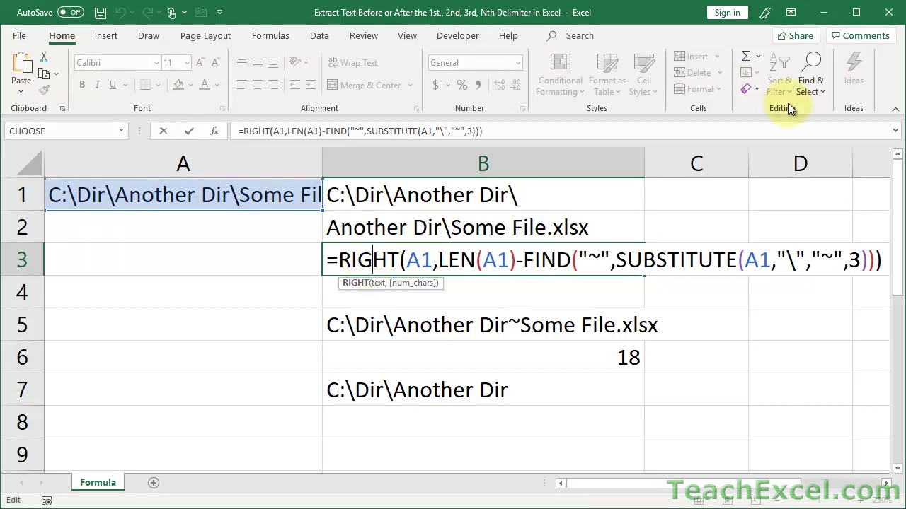
pyautogui.click(854, 260)
pyautogui.doubleClick(854, 261)
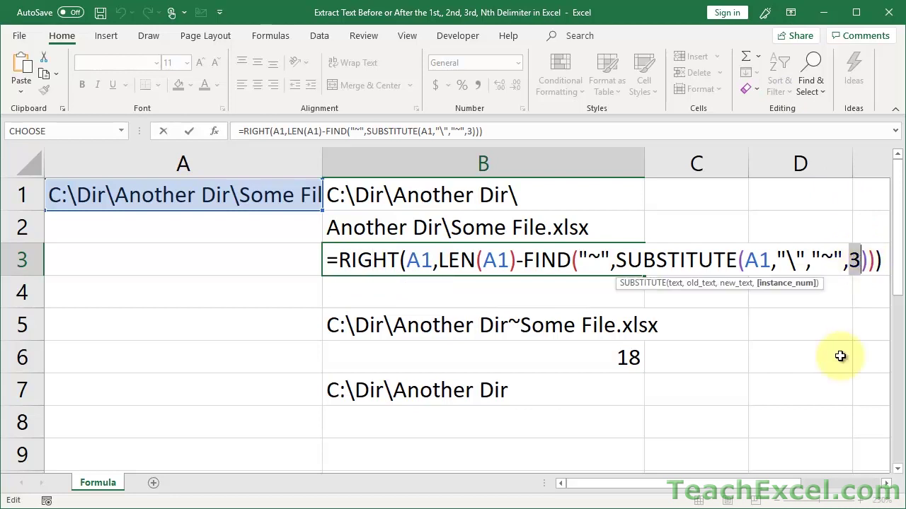